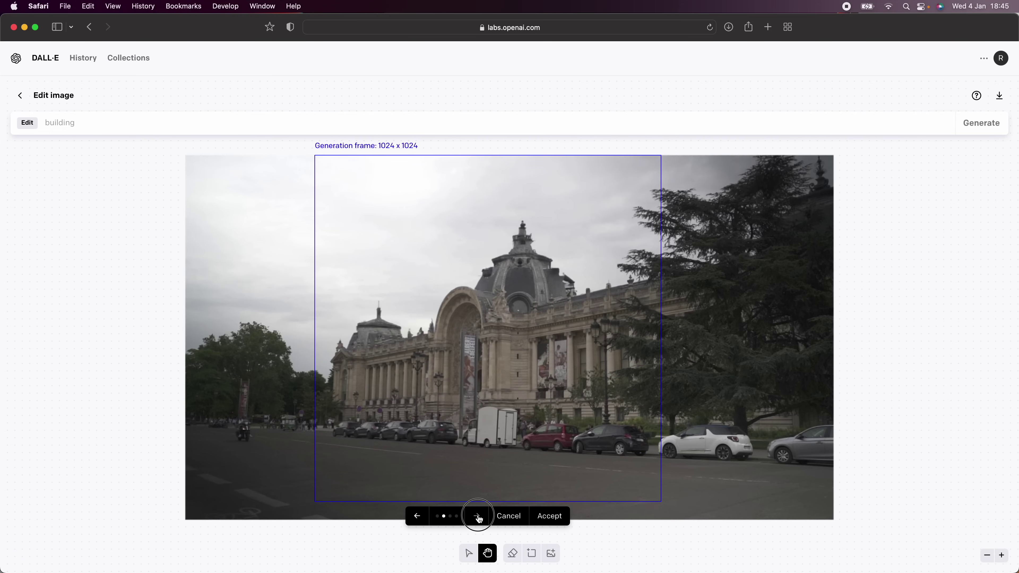
- Leave the variant preview and zoom the timeline in on clip C0293 in FCP Tuts 23.01.01
{"action": "left_click", "coordinate": [477, 517]}
{"action": "left_click", "coordinate": [477, 516]}
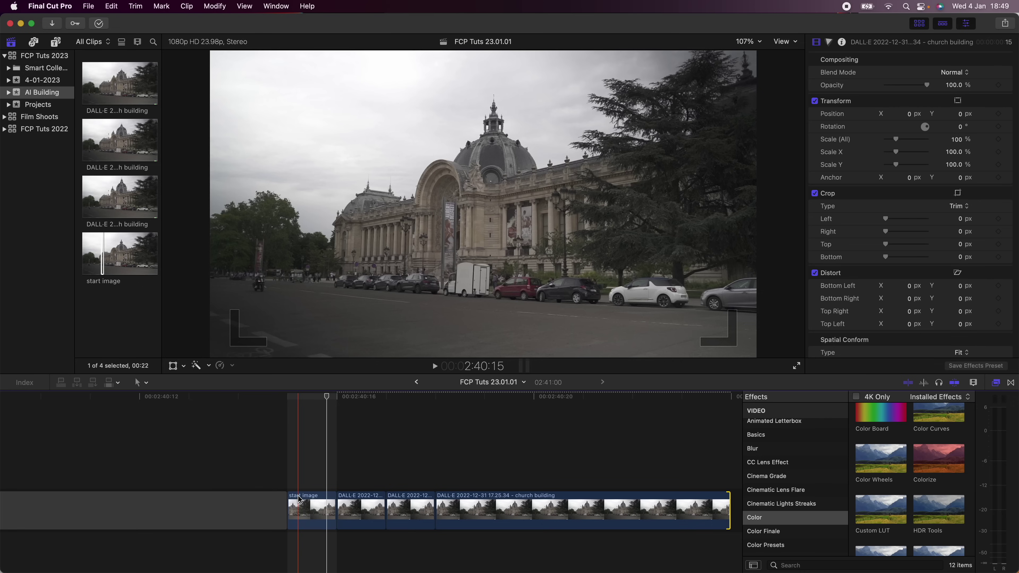
{"action": "left_click", "coordinate": [293, 497]}
{"action": "key", "text": "super+equal"}
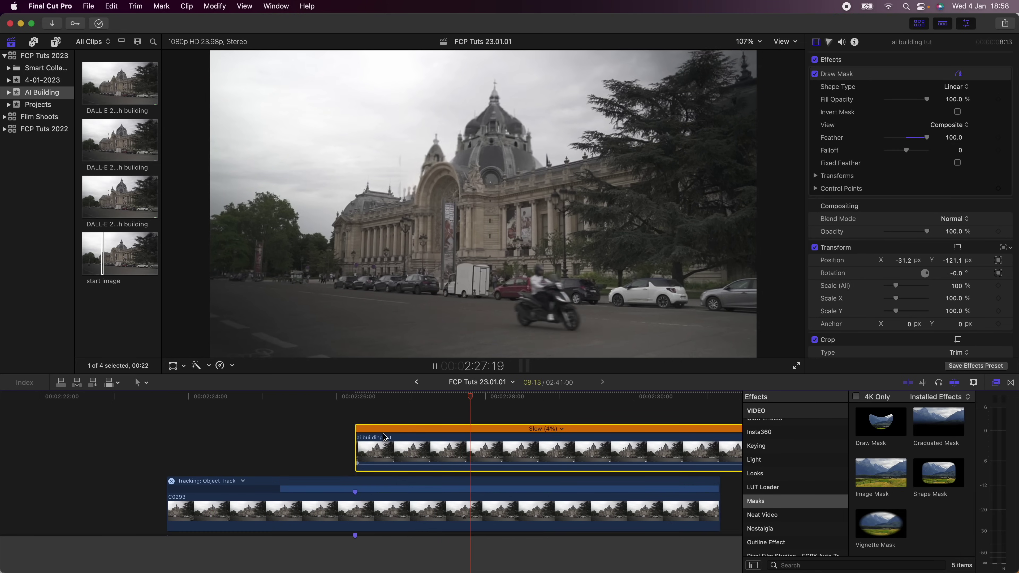
{"action": "key", "text": "space"}
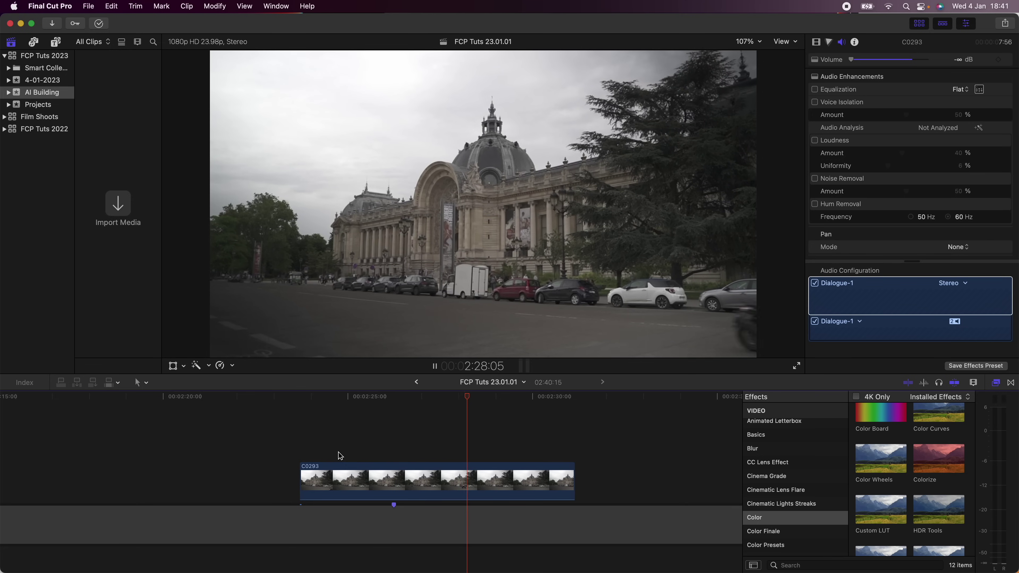
- Mark frame 2:26:06 on clip C0293 and park the playhead on the marker
{"action": "key", "text": "space"}
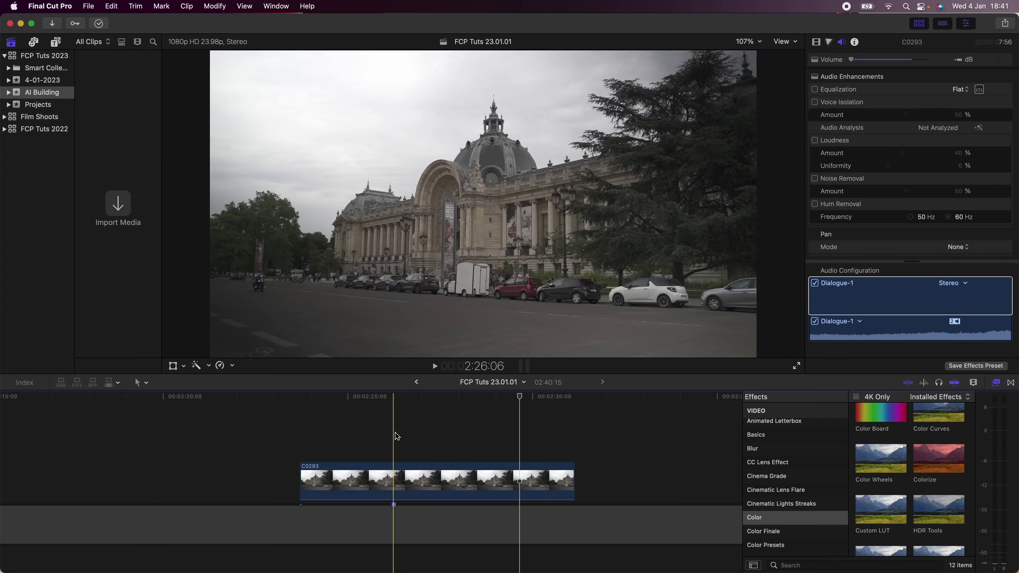
{"action": "left_click", "coordinate": [395, 477]}
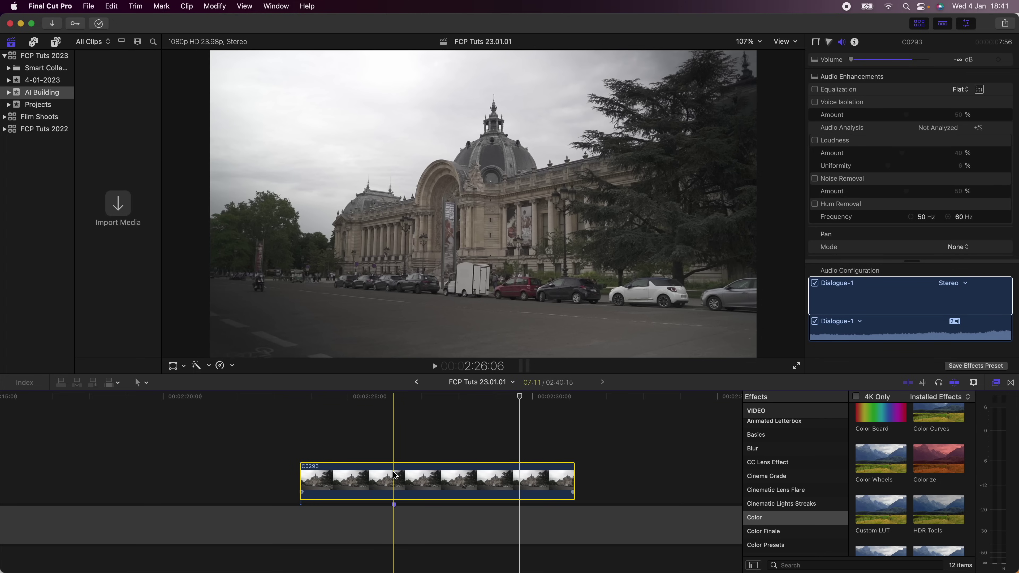
{"action": "scroll", "coordinate": [396, 485], "scroll_direction": "down", "scroll_amount": 2}
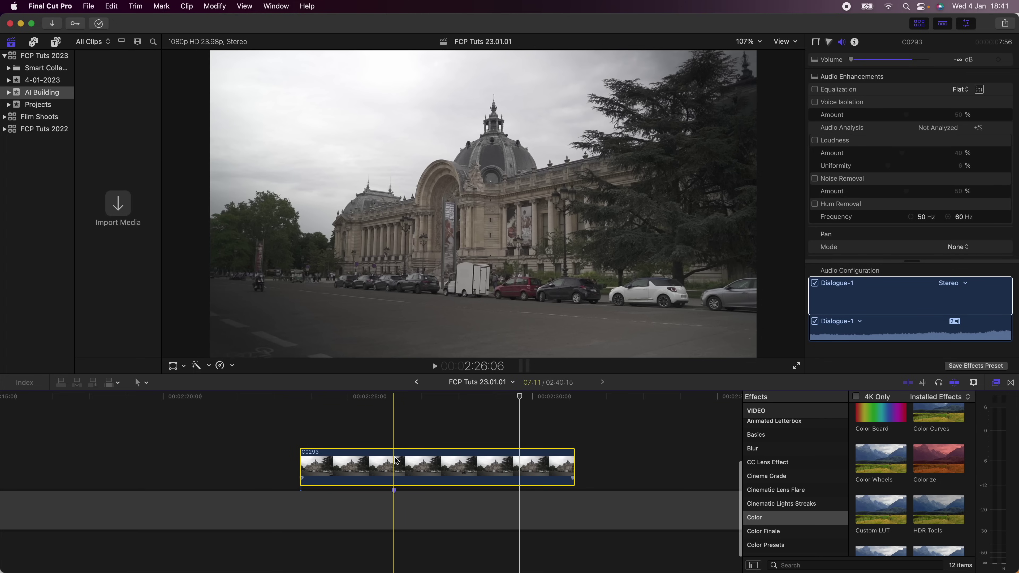
{"action": "mouse_move", "coordinate": [402, 400]}
{"action": "left_mouse_down"}
{"action": "mouse_move", "coordinate": [409, 397]}
{"action": "mouse_move", "coordinate": [394, 397]}
{"action": "left_mouse_up"}
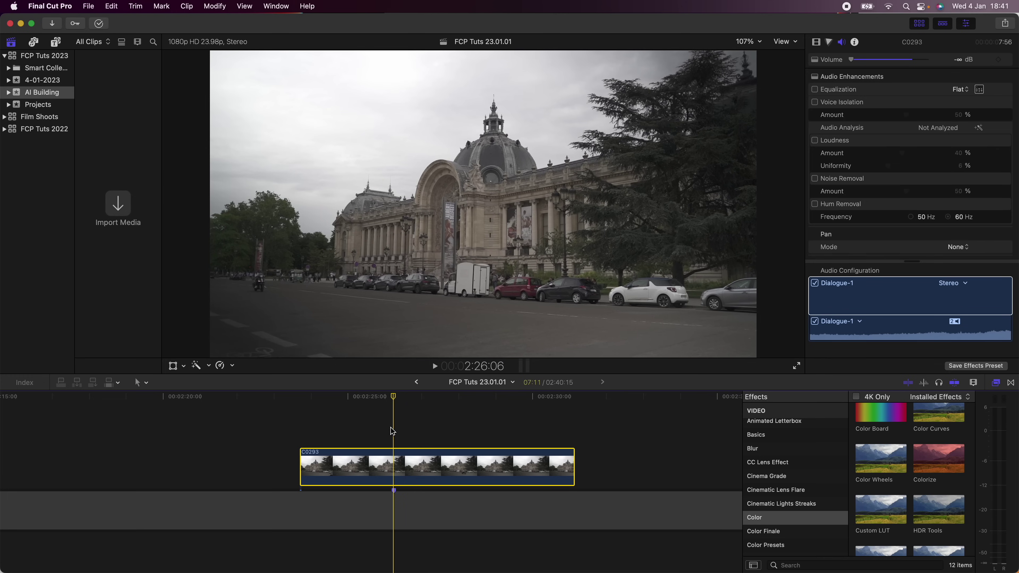
{"action": "key", "text": "m"}
{"action": "left_click", "coordinate": [401, 397]}
- Export the 2:26:06 frame as a JPEG still named 'start image' into AI Building Tut
{"action": "left_click", "coordinate": [1006, 23]}
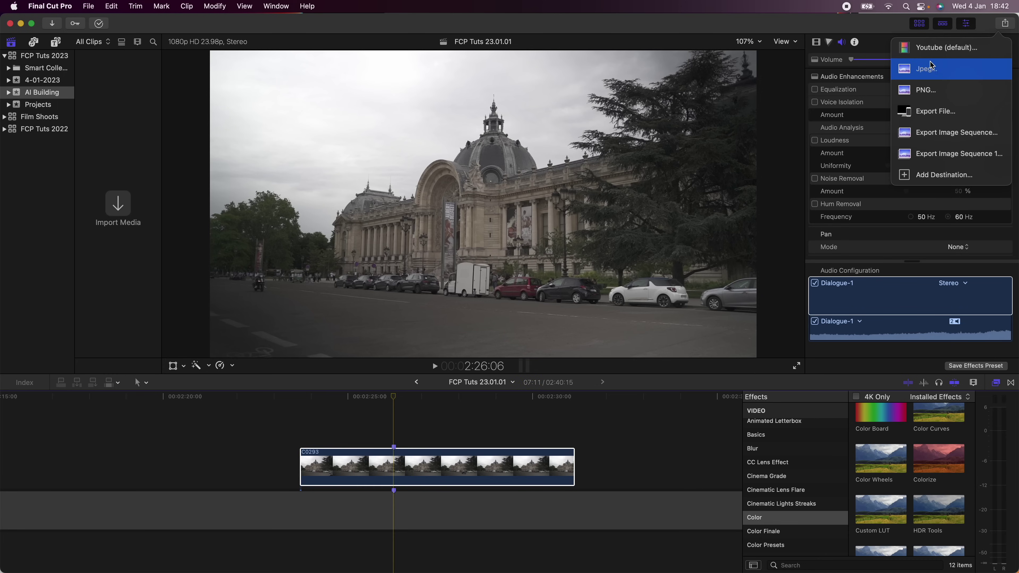
{"action": "left_click", "coordinate": [944, 71]}
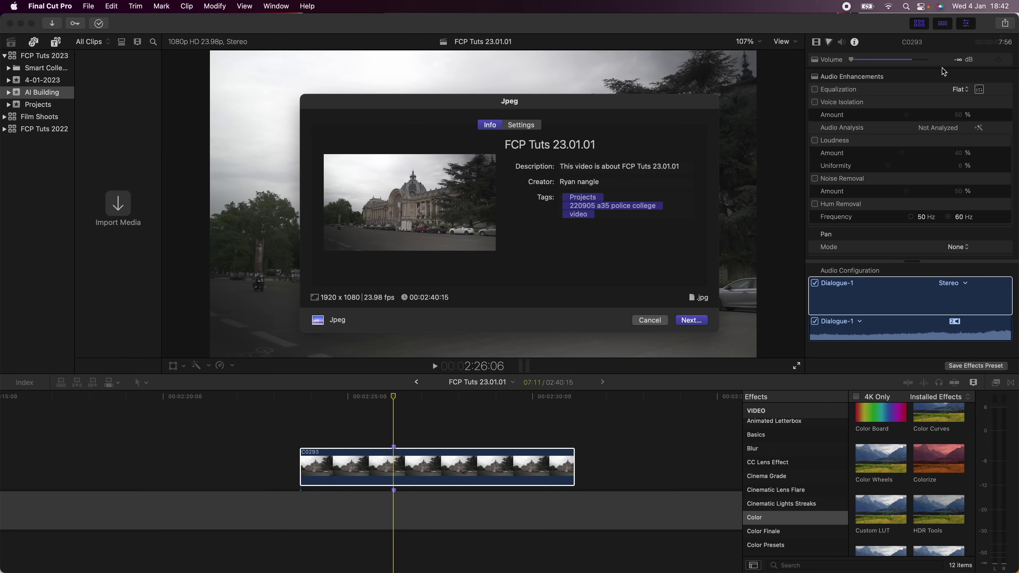
{"action": "left_click", "coordinate": [524, 125]}
{"action": "left_click", "coordinate": [698, 321]}
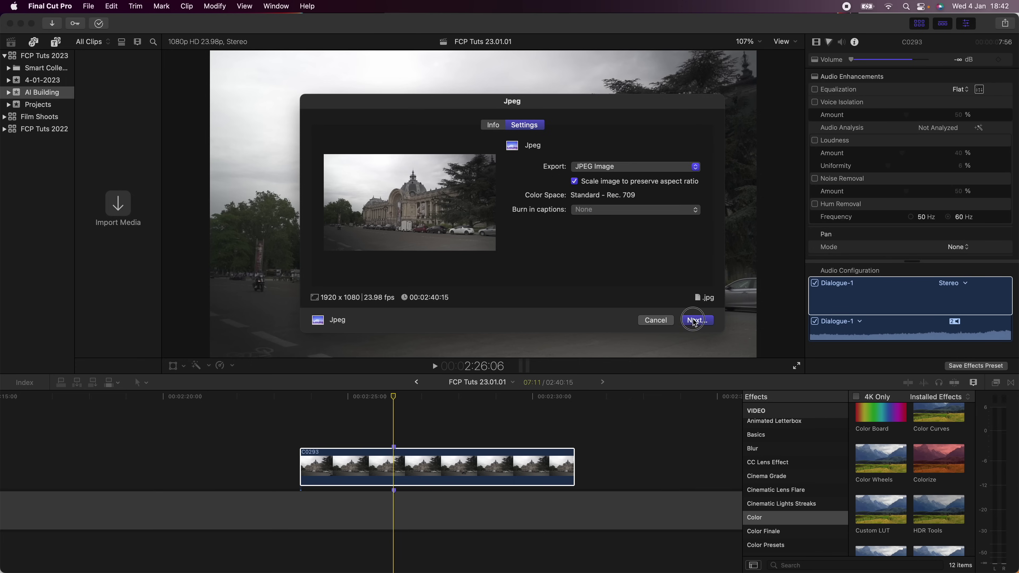
{"action": "type", "text": "start image"}
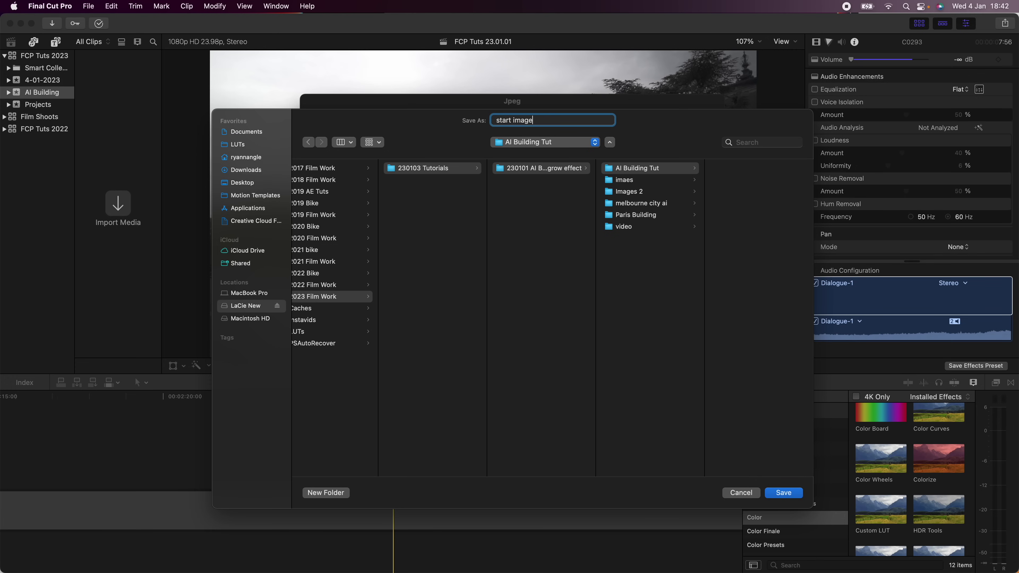
{"action": "key", "text": "Return"}
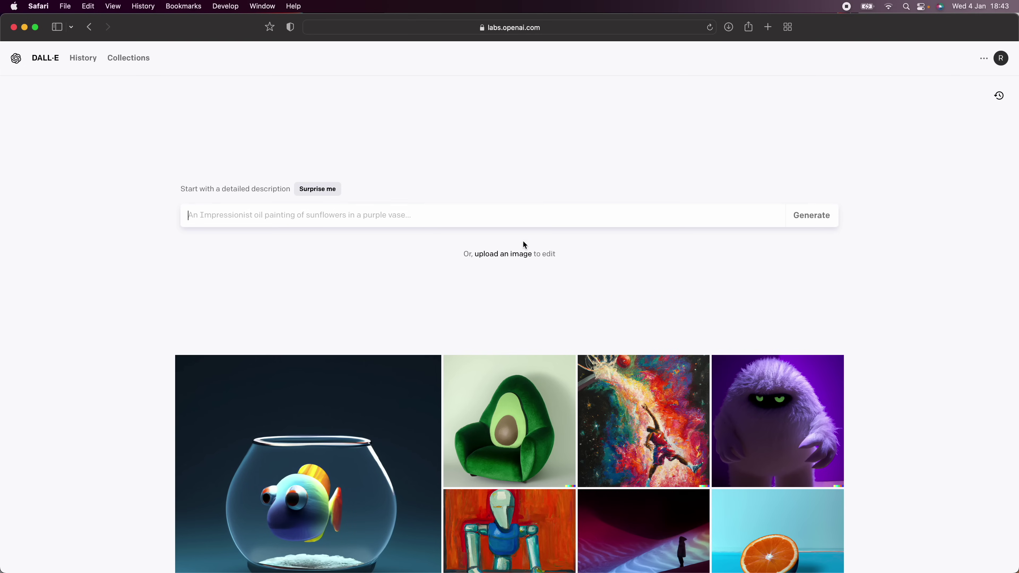
- Upload start image.jpg uncropped into DALL·E and centre the 1024×1024 frame over the dome
{"action": "left_click", "coordinate": [497, 255]}
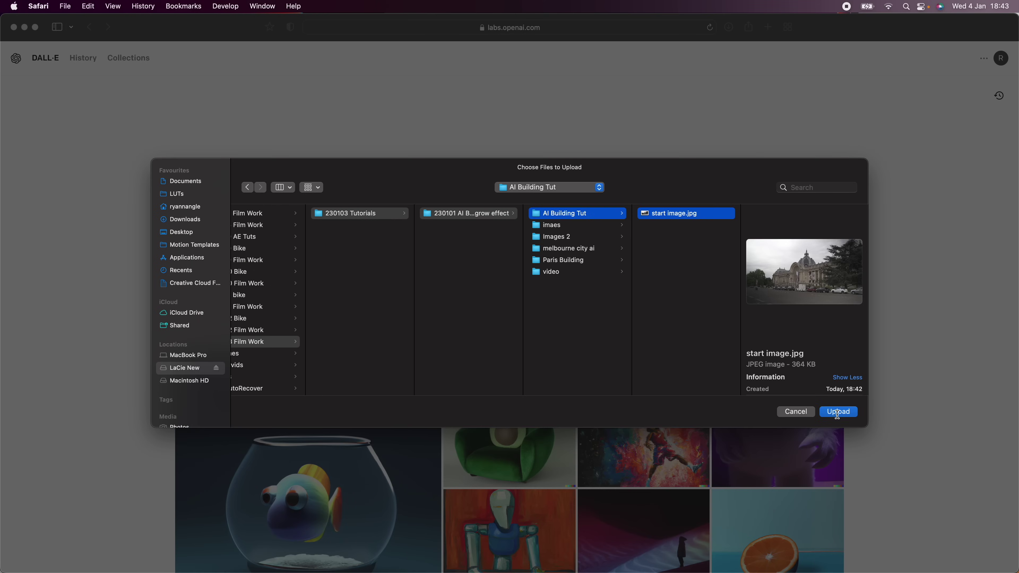
{"action": "left_click", "coordinate": [838, 412]}
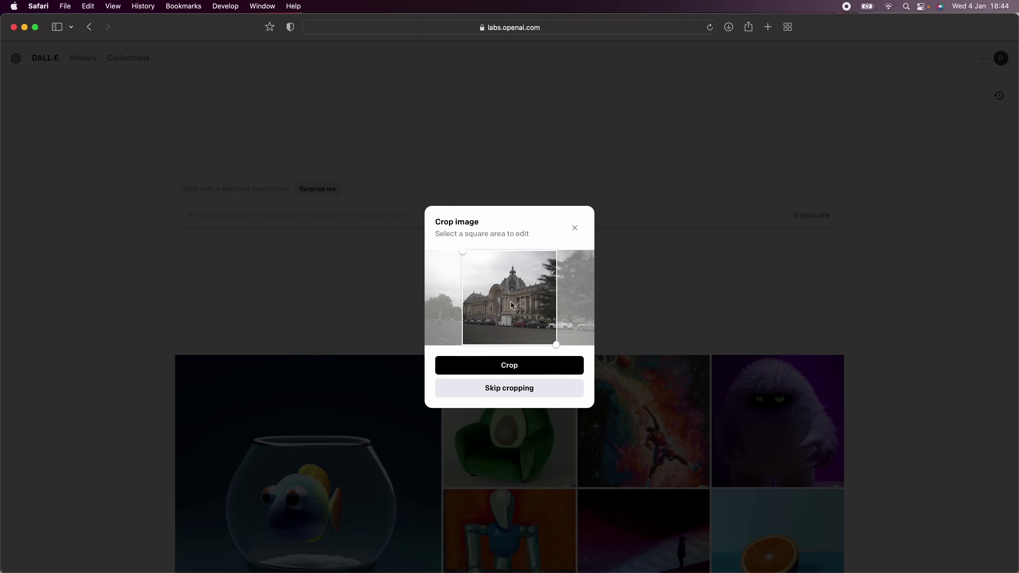
{"action": "left_click", "coordinate": [501, 391]}
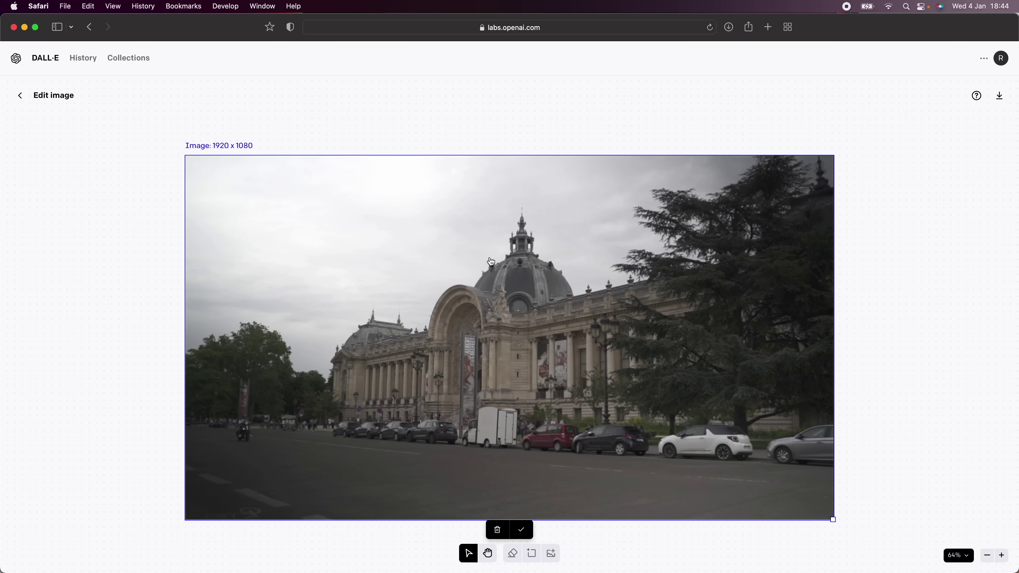
{"action": "left_click", "coordinate": [523, 533]}
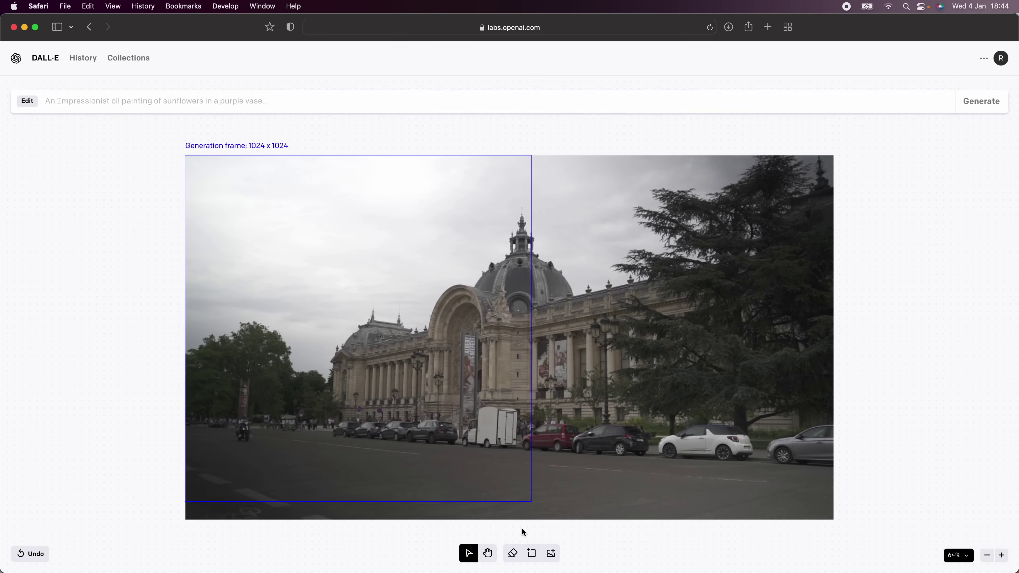
{"action": "left_click_drag", "start_coordinate": [475, 348], "coordinate": [496, 348]}
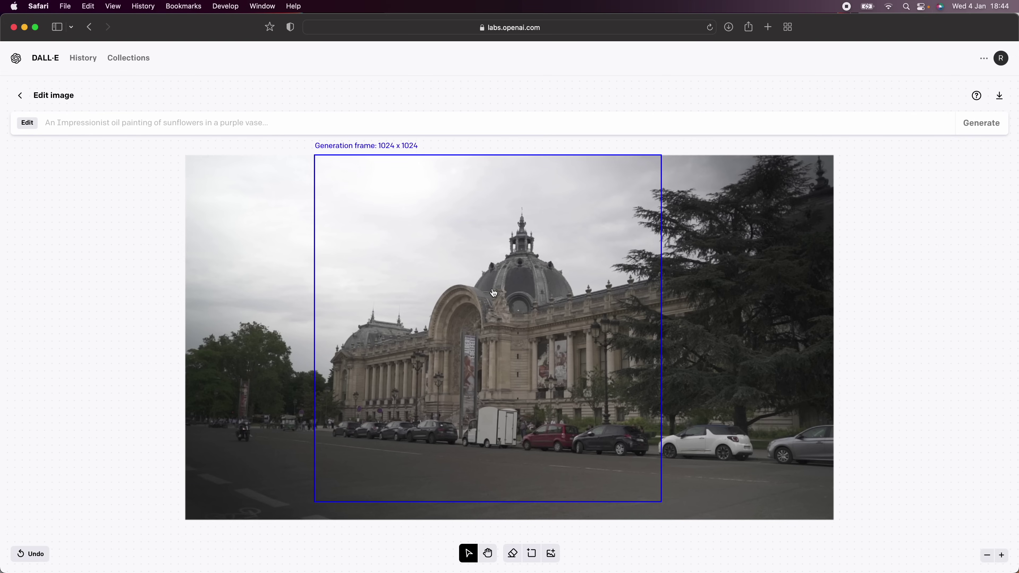
- Shrink the eraser brush and erase the dome top and upper roofline
{"action": "left_click", "coordinate": [513, 554]}
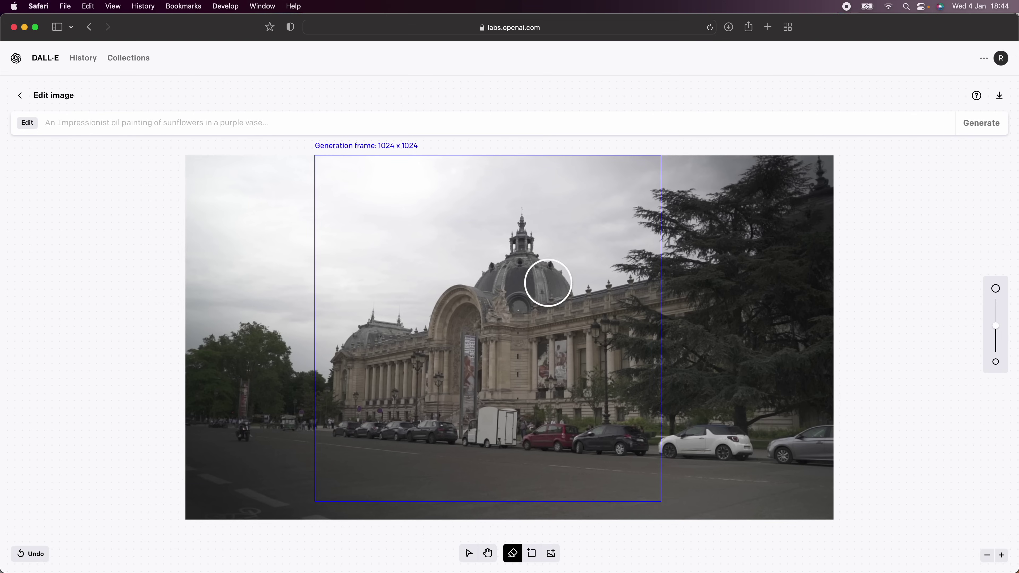
{"action": "left_click_drag", "start_coordinate": [997, 326], "coordinate": [996, 339]}
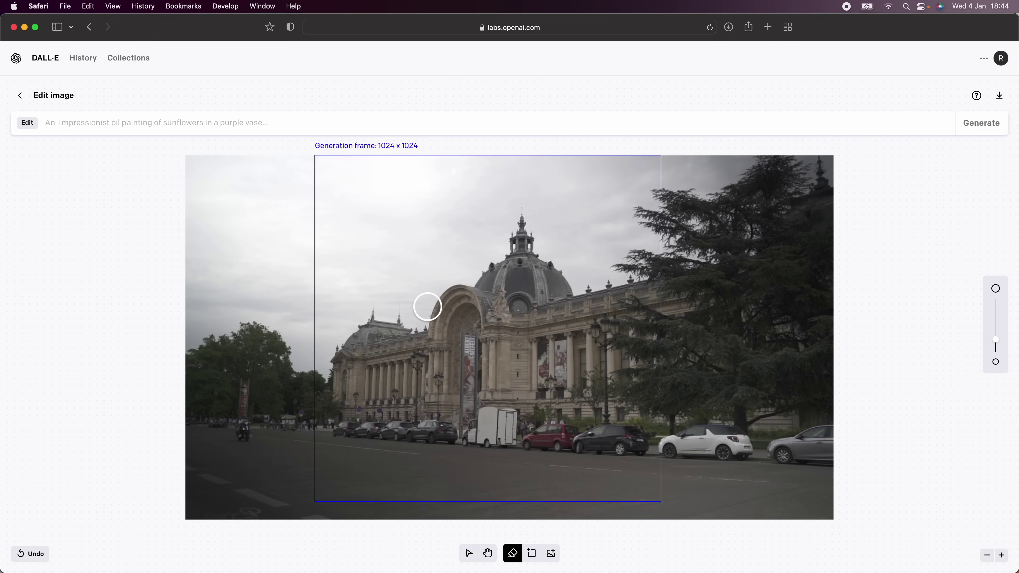
{"action": "mouse_move", "coordinate": [427, 316]}
{"action": "left_mouse_down"}
{"action": "mouse_move", "coordinate": [496, 255]}
{"action": "mouse_move", "coordinate": [517, 218]}
{"action": "mouse_move", "coordinate": [577, 284]}
{"action": "left_mouse_up"}
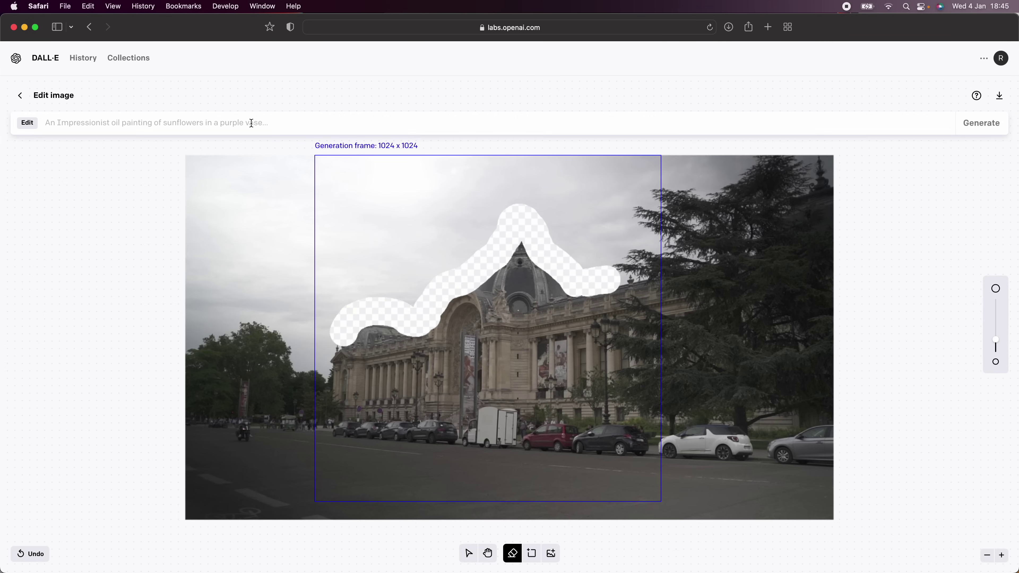
- Generate fills with the prompt 'building', browse to the fourth variant, and accept it
{"action": "left_click", "coordinate": [228, 122]}
{"action": "type", "text": "building"}
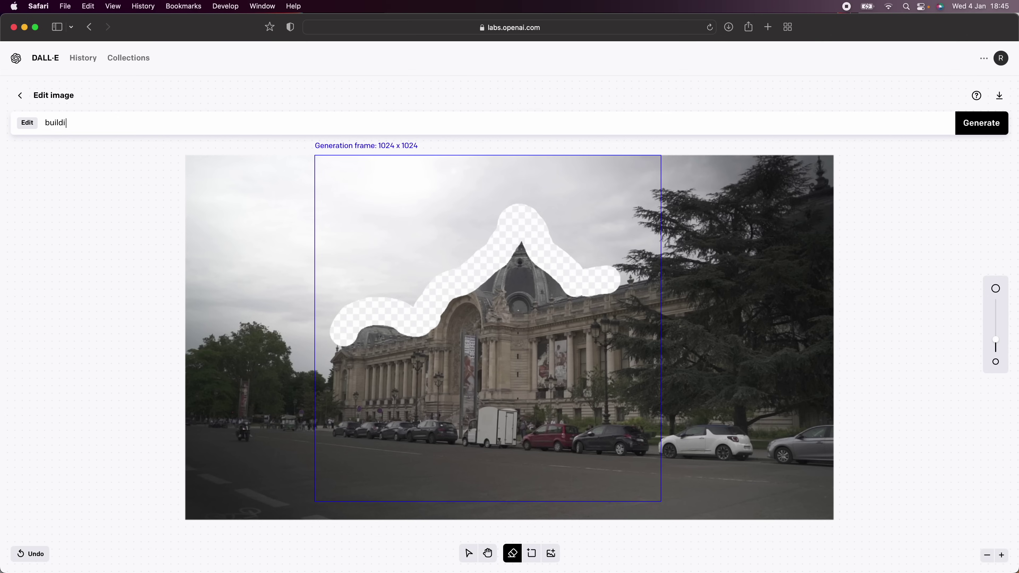
{"action": "left_click", "coordinate": [973, 132]}
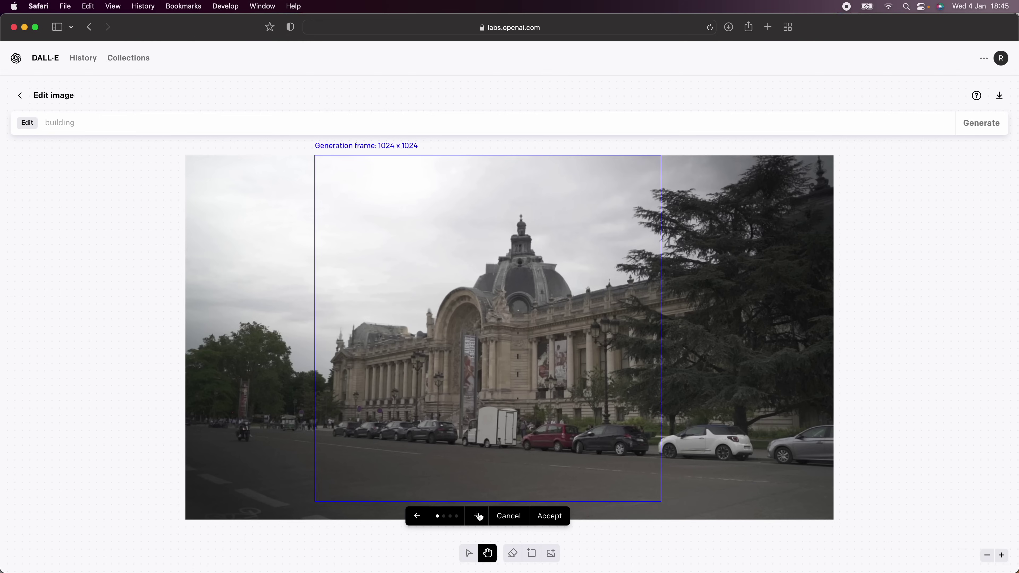
{"action": "left_click", "coordinate": [479, 516]}
{"action": "left_click", "coordinate": [479, 517]}
{"action": "left_click", "coordinate": [479, 516]}
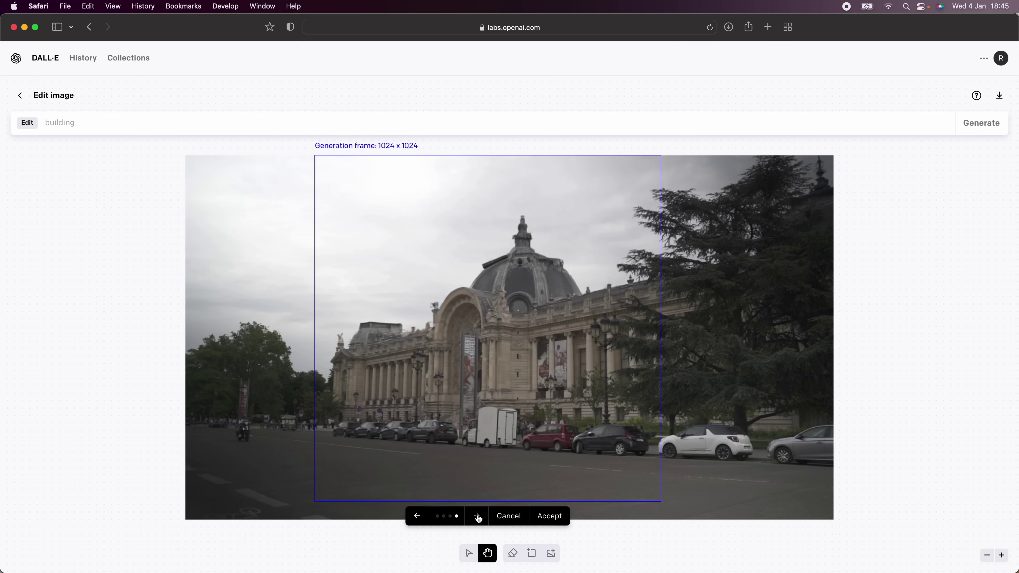
{"action": "left_click", "coordinate": [550, 517]}
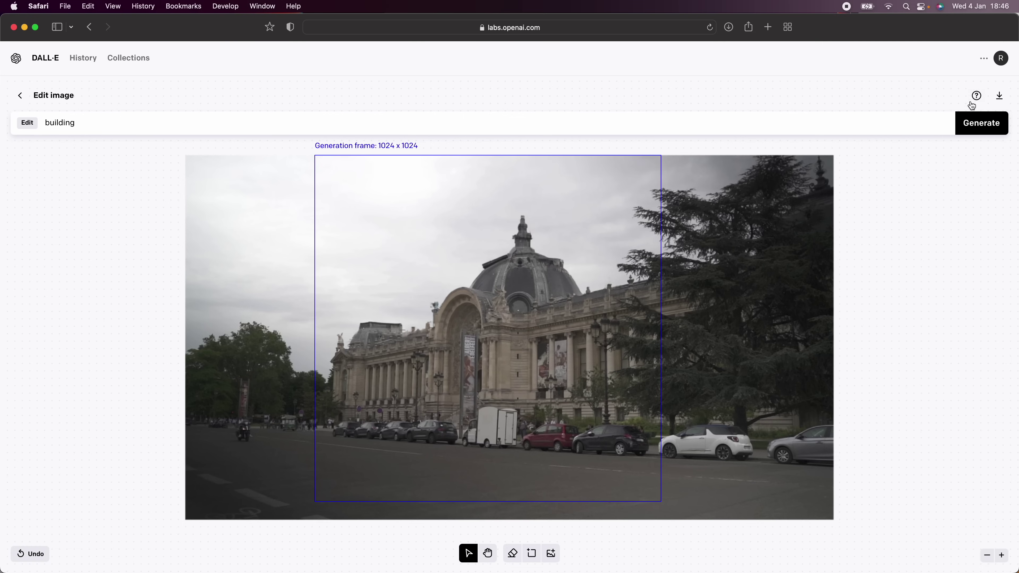
- Download the accepted edit, then erase the building top and dome again
{"action": "left_click", "coordinate": [999, 96]}
{"action": "left_click", "coordinate": [512, 554]}
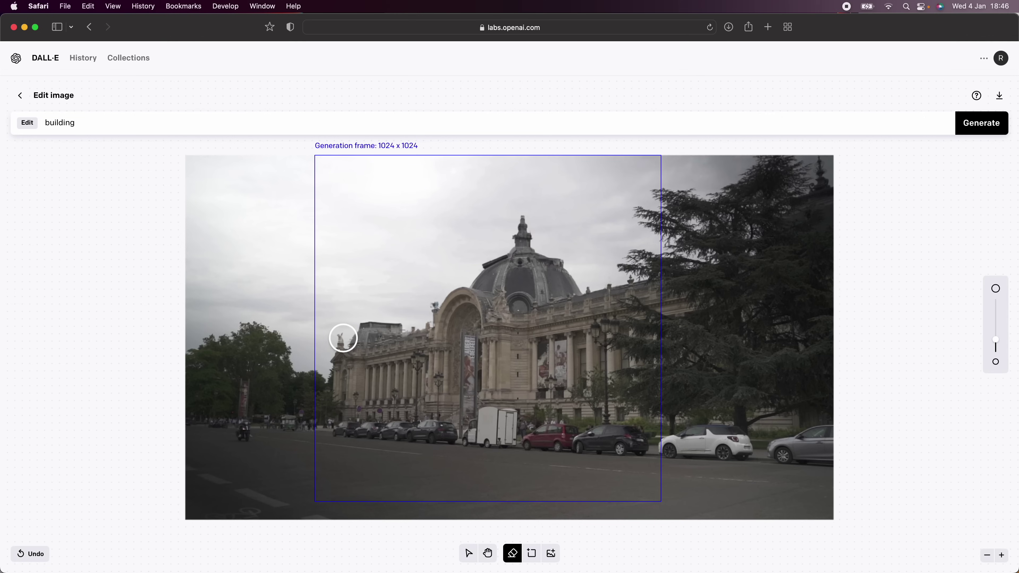
{"action": "key", "text": "super+z"}
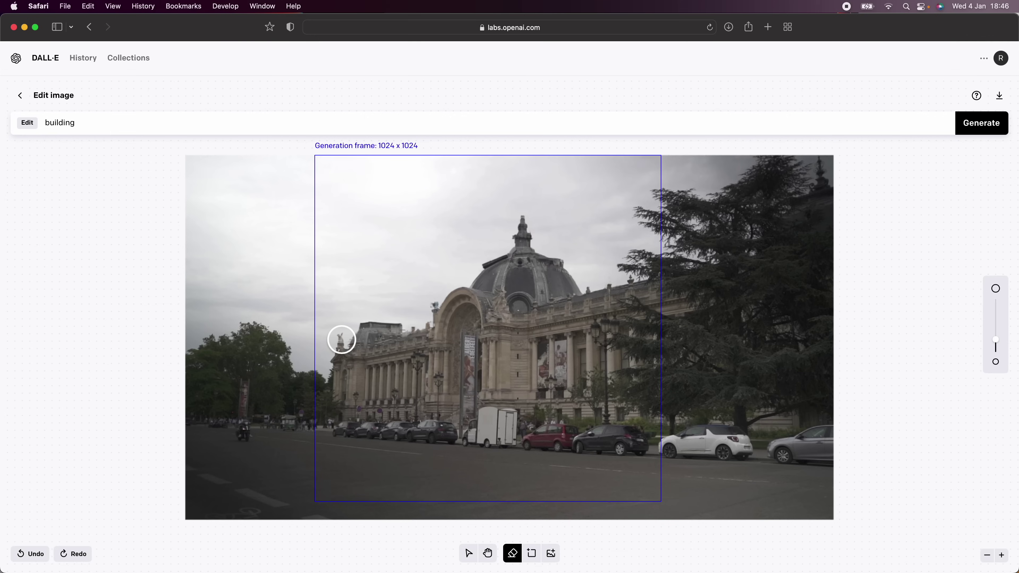
{"action": "mouse_move", "coordinate": [341, 339]}
{"action": "left_mouse_down"}
{"action": "mouse_move", "coordinate": [423, 313]}
{"action": "mouse_move", "coordinate": [506, 238]}
{"action": "mouse_move", "coordinate": [580, 276]}
{"action": "mouse_move", "coordinate": [533, 221]}
{"action": "mouse_move", "coordinate": [339, 339]}
{"action": "left_mouse_up"}
- Regenerate the erased area with the prompt 'building monastery'
{"action": "left_click", "coordinate": [117, 128]}
{"action": "type", "text": "monastery"}
{"action": "key", "text": "Return"}
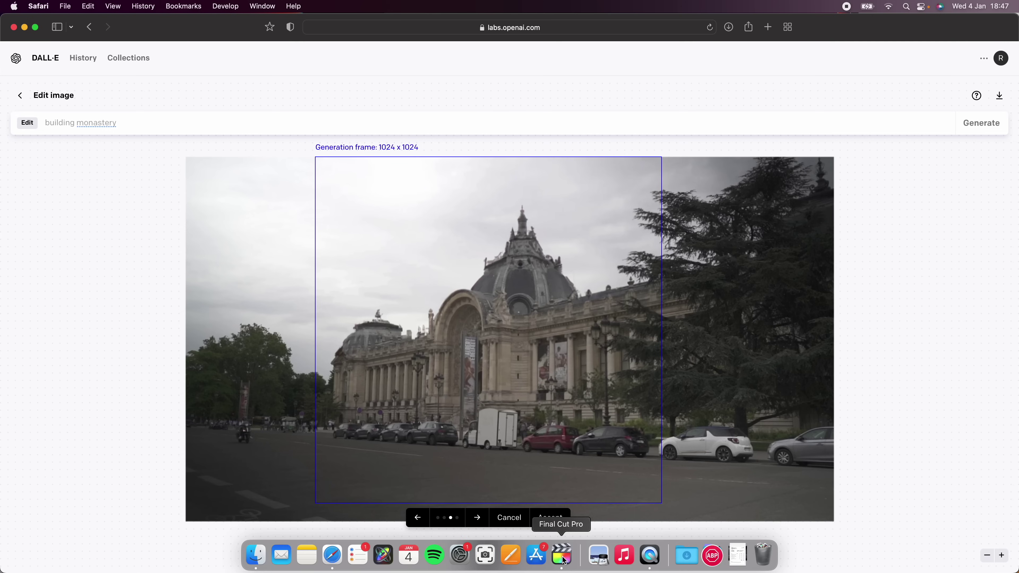
- Import the three DALL·E PNGs from Finder's Paris Building folder into the AI Building event
{"action": "left_click", "coordinate": [563, 557]}
{"action": "scroll", "coordinate": [471, 449], "scroll_direction": "right", "scroll_amount": 5}
{"action": "scroll", "coordinate": [509, 407], "scroll_direction": "right", "scroll_amount": 3}
{"action": "left_click", "coordinate": [509, 407]}
{"action": "left_click", "coordinate": [261, 561]}
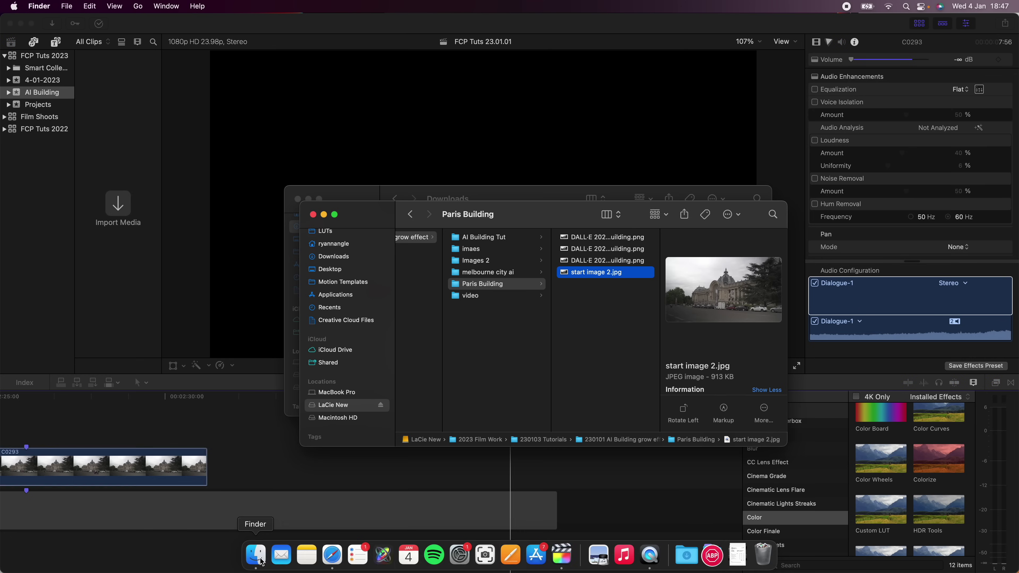
{"action": "left_click_drag", "start_coordinate": [610, 243], "coordinate": [122, 145]}
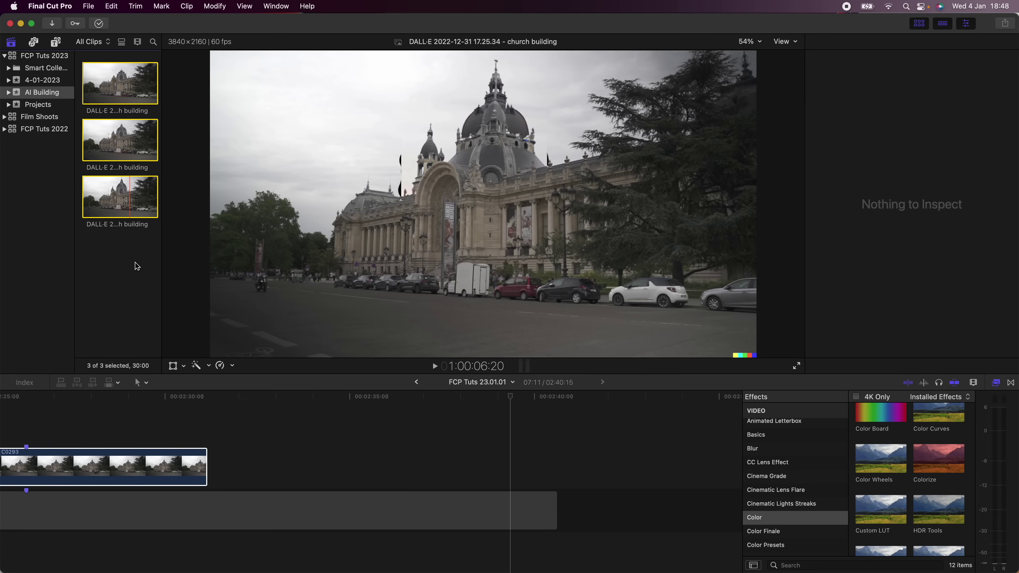
- Append the three DALL·E clips to the end of the storyline and select them
{"action": "left_click", "coordinate": [126, 239]}
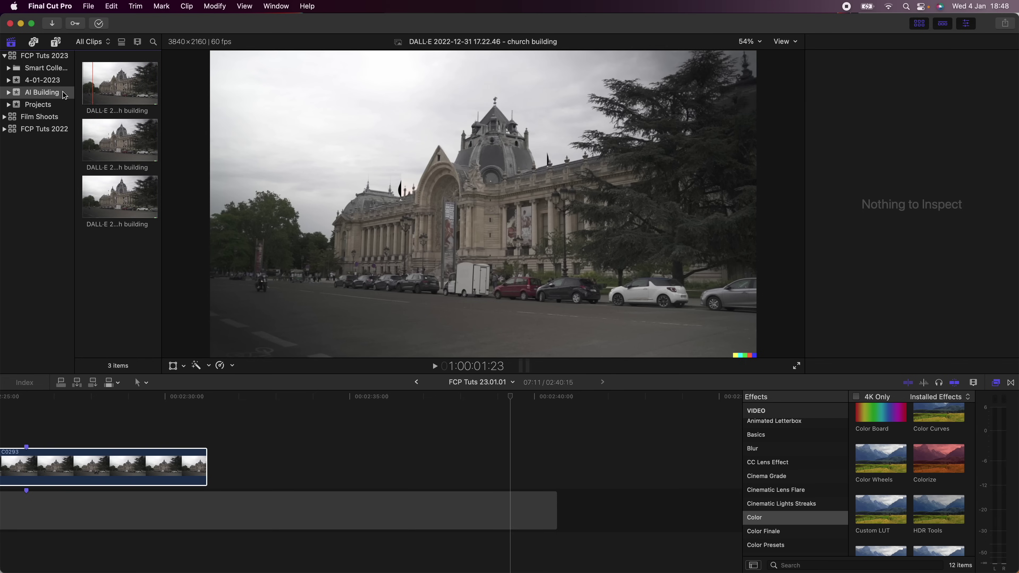
{"action": "left_click_drag", "start_coordinate": [117, 253], "coordinate": [130, 81]}
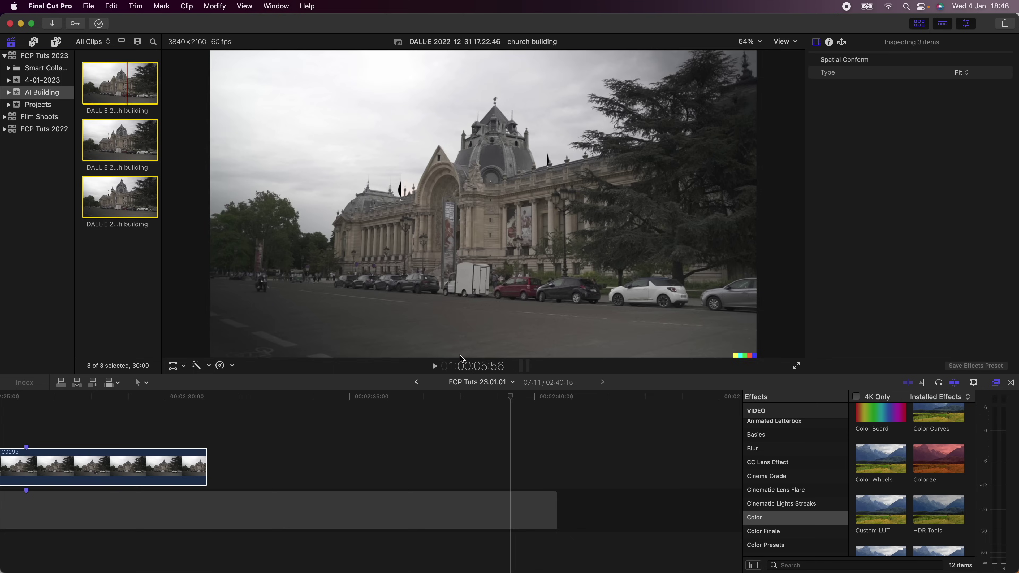
{"action": "key", "text": "super+2"}
{"action": "key", "text": "e"}
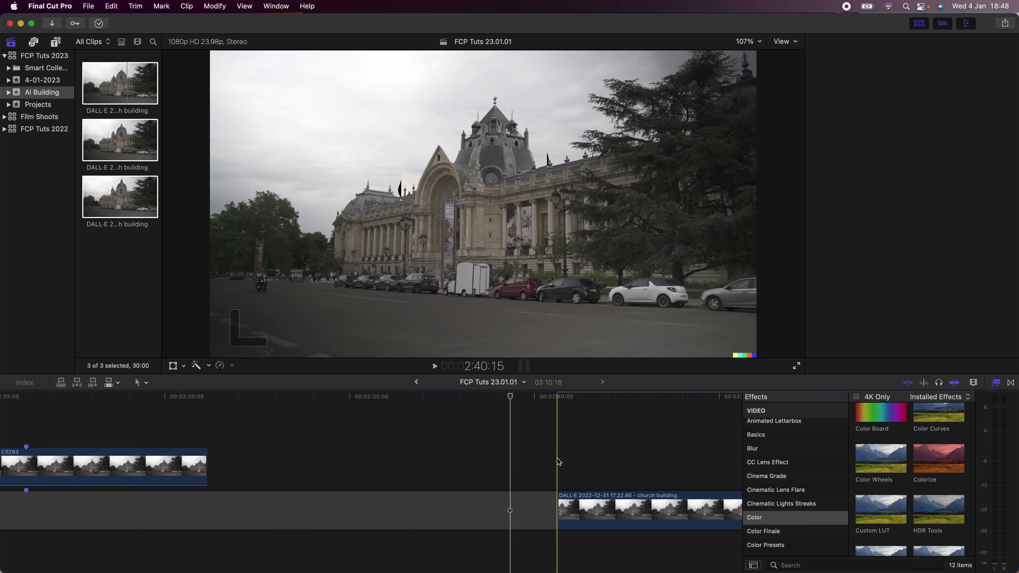
{"action": "key", "text": "super+minus"}
{"action": "key", "text": "super+minus"}
{"action": "left_click_drag", "start_coordinate": [354, 467], "coordinate": [522, 522]}
{"action": "left_click", "coordinate": [395, 397]}
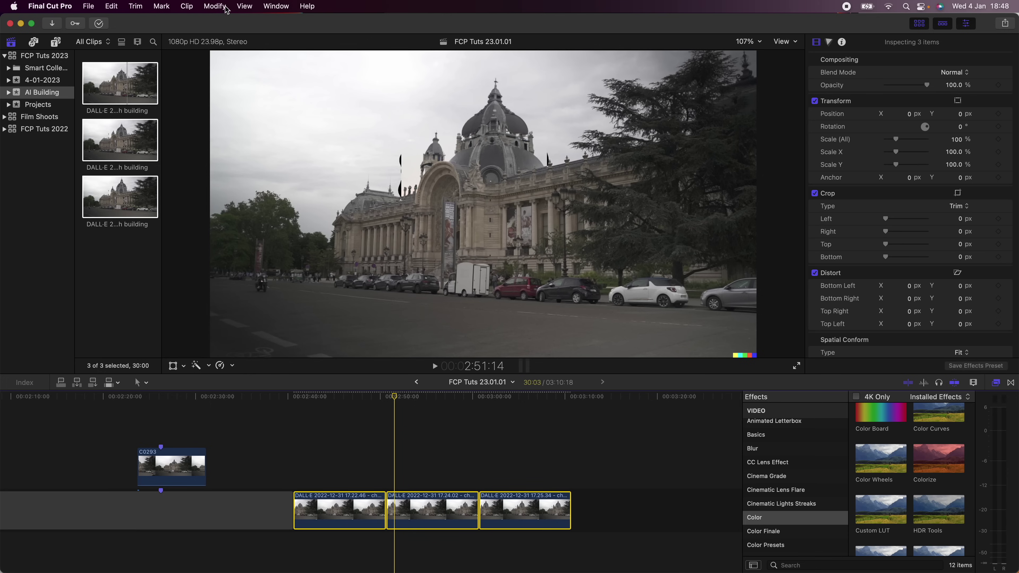
- Change the three DALL·E clips' duration to 1 frame
{"action": "left_click", "coordinate": [212, 7]}
{"action": "mouse_move", "coordinate": [251, 188]}
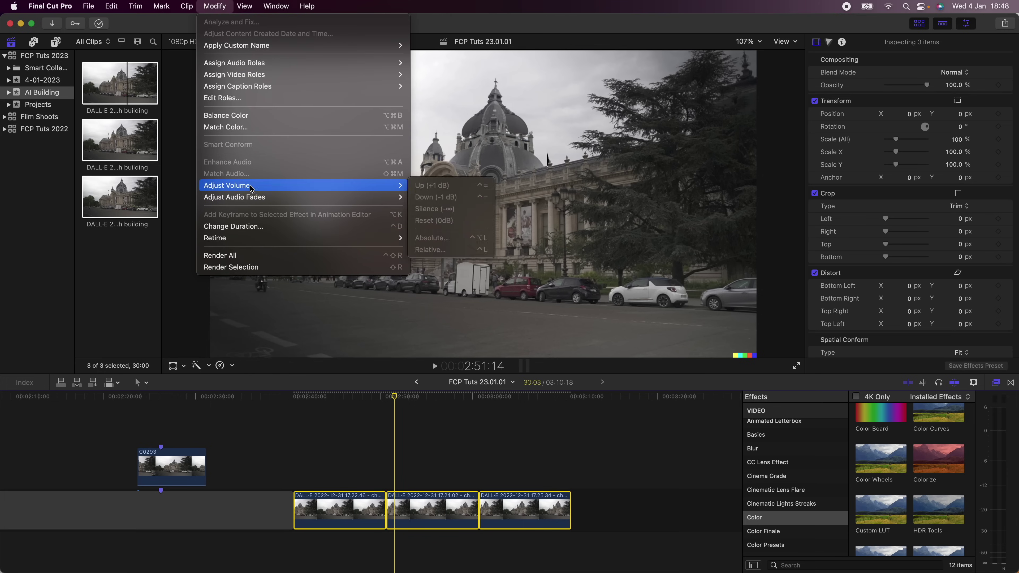
{"action": "left_click", "coordinate": [257, 226]}
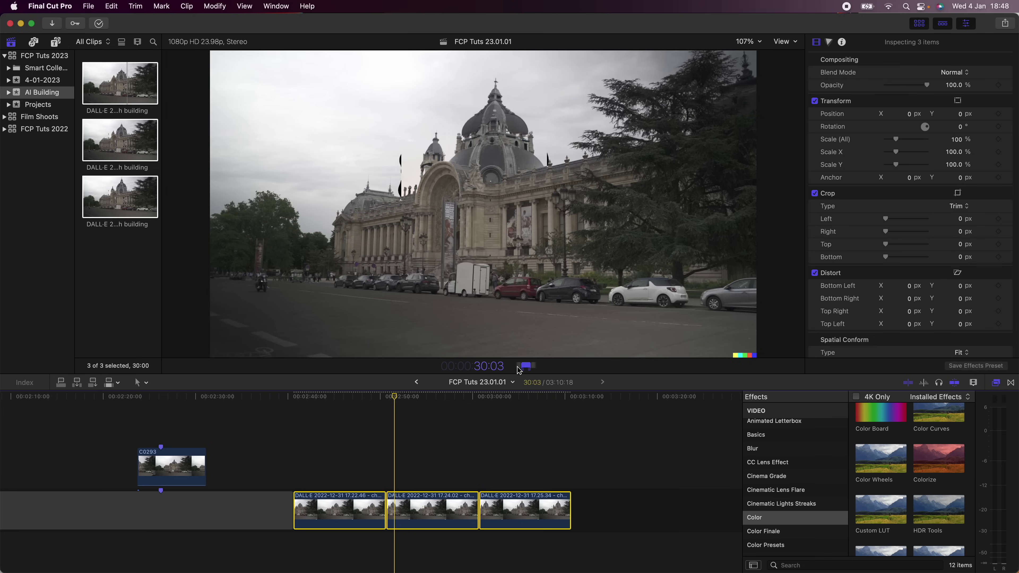
{"action": "type", "text": "1"}
{"action": "key", "text": "Return"}
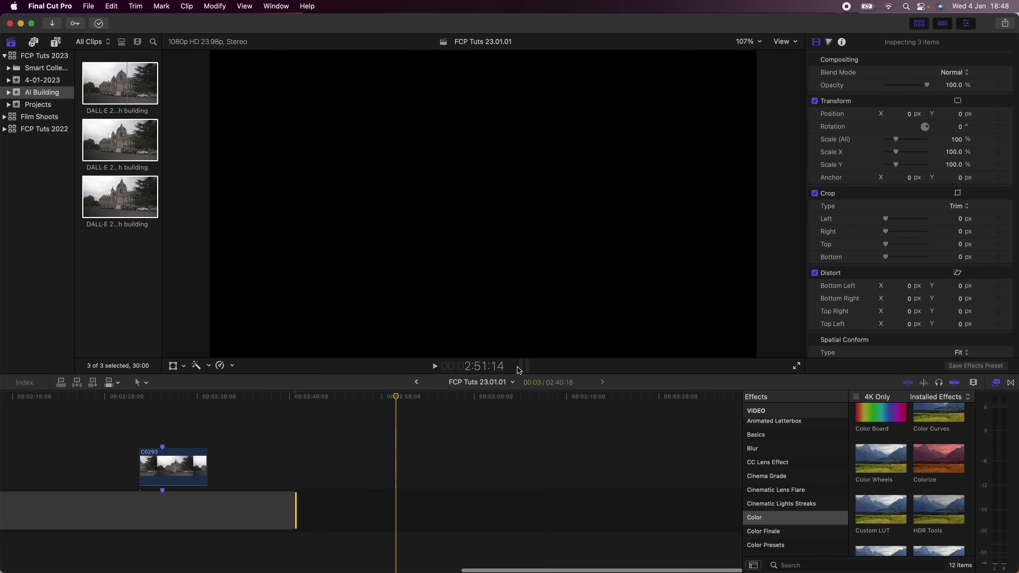
{"action": "left_click", "coordinate": [436, 467]}
{"action": "key", "text": "super+equal"}
{"action": "key", "text": "super+equal"}
{"action": "key", "text": "super+equal"}
{"action": "key", "text": "super+equal"}
{"action": "key", "text": "super+equal"}
{"action": "key", "text": "super+equal"}
{"action": "key", "text": "super+equal"}
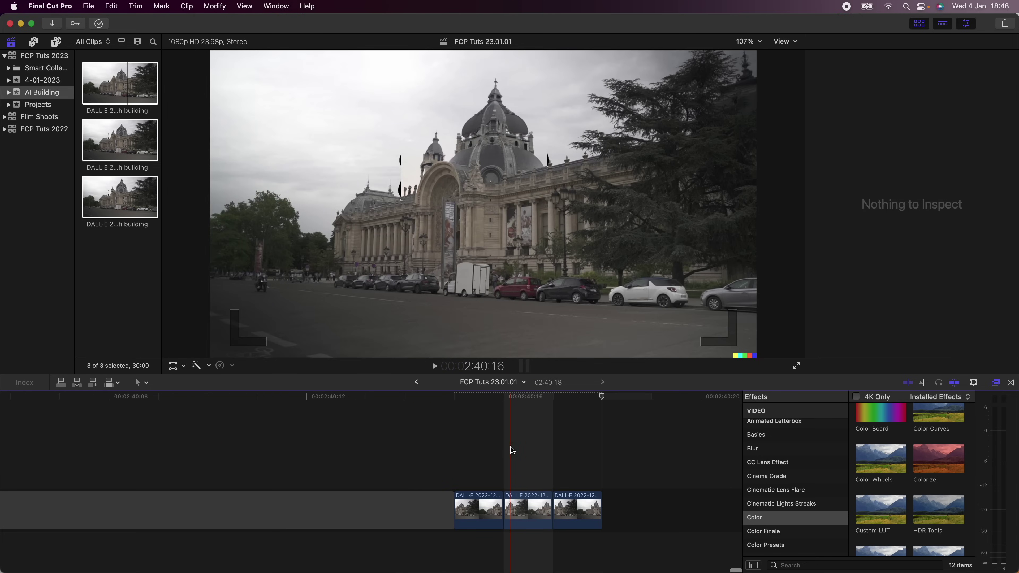
{"action": "left_click", "coordinate": [494, 509]}
- Place the start image before the DALL·E clips and select all four image clips
{"action": "mouse_move", "coordinate": [394, 570]}
{"action": "left_click", "coordinate": [256, 555]}
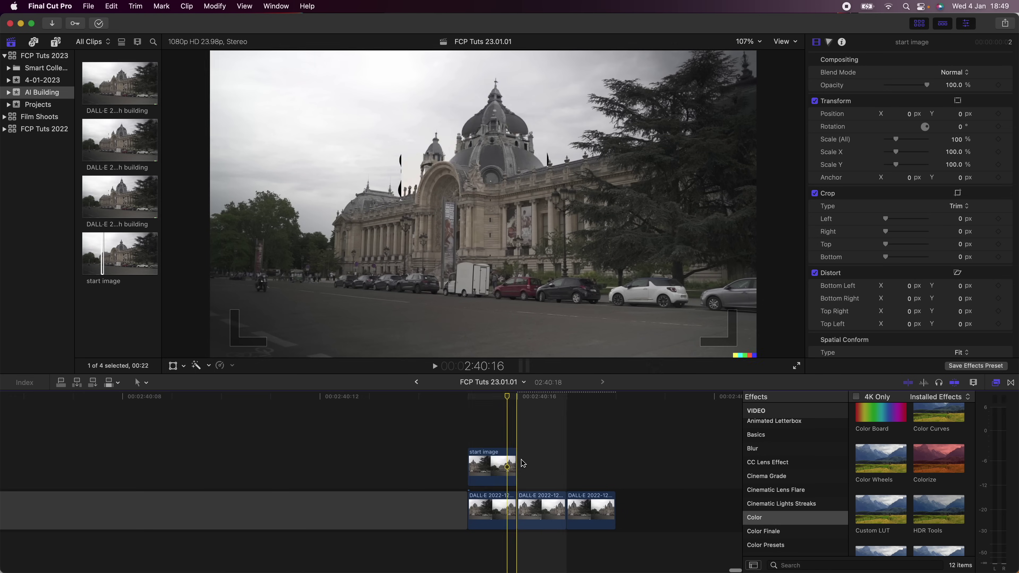
{"action": "left_click_drag", "start_coordinate": [502, 466], "coordinate": [728, 507]}
{"action": "scroll", "coordinate": [504, 498], "scroll_direction": "right", "scroll_amount": 5}
{"action": "left_click", "coordinate": [293, 507]}
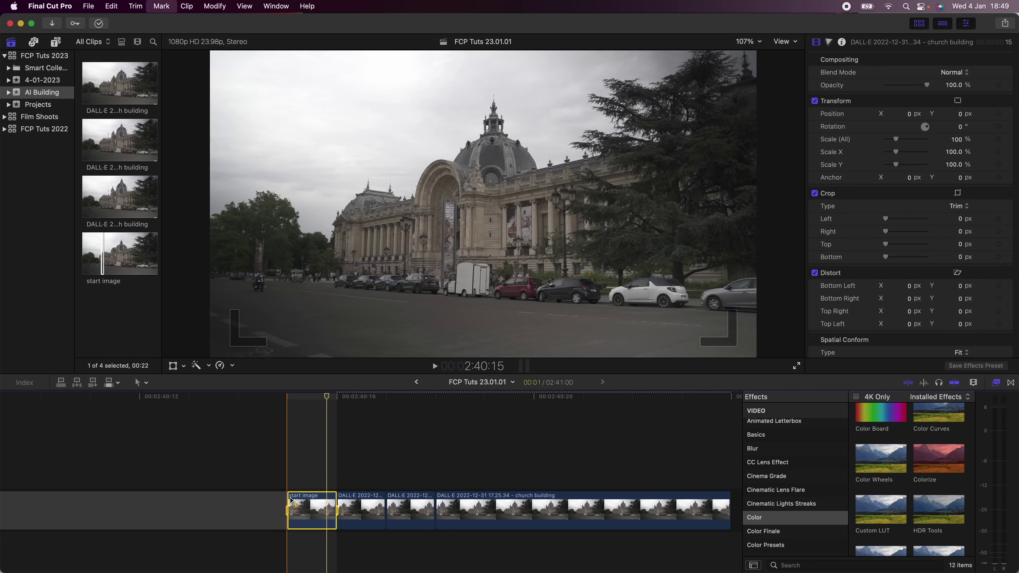
{"action": "scroll", "coordinate": [549, 512], "scroll_direction": "right", "scroll_amount": 5}
{"action": "left_click", "coordinate": [549, 512], "text": "shift"}
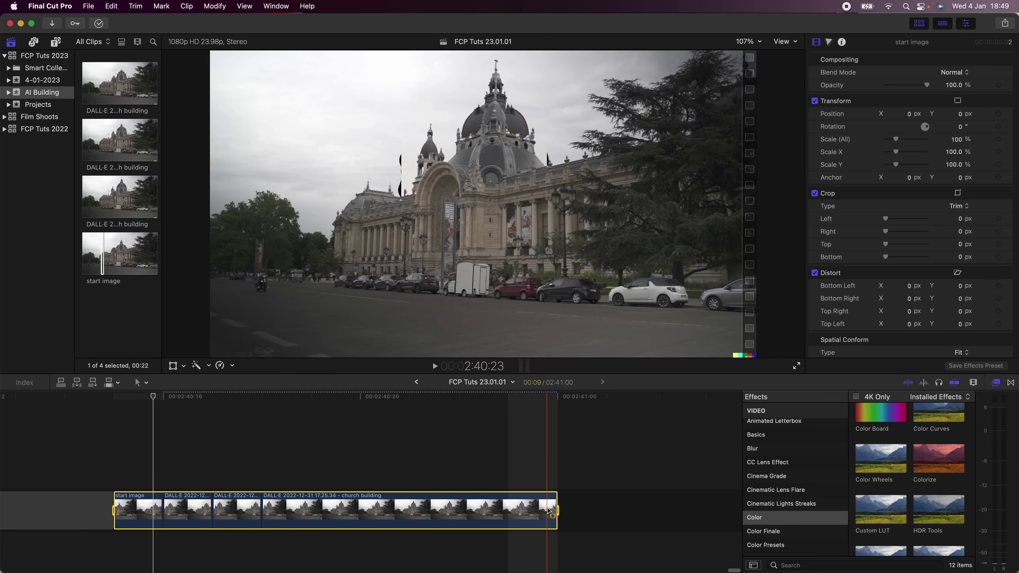
{"action": "scroll", "coordinate": [441, 510], "scroll_direction": "left", "scroll_amount": 3}
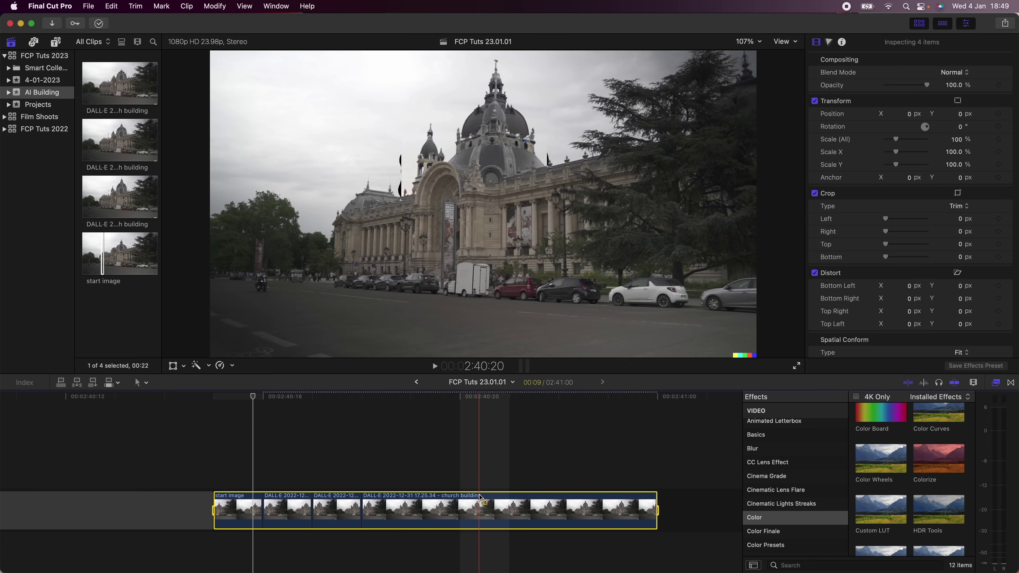
- Export the sequence with the Youtube preset, Video and Audio in Apple ProRes 422, into AI Building Tut
{"action": "left_click", "coordinate": [1006, 24]}
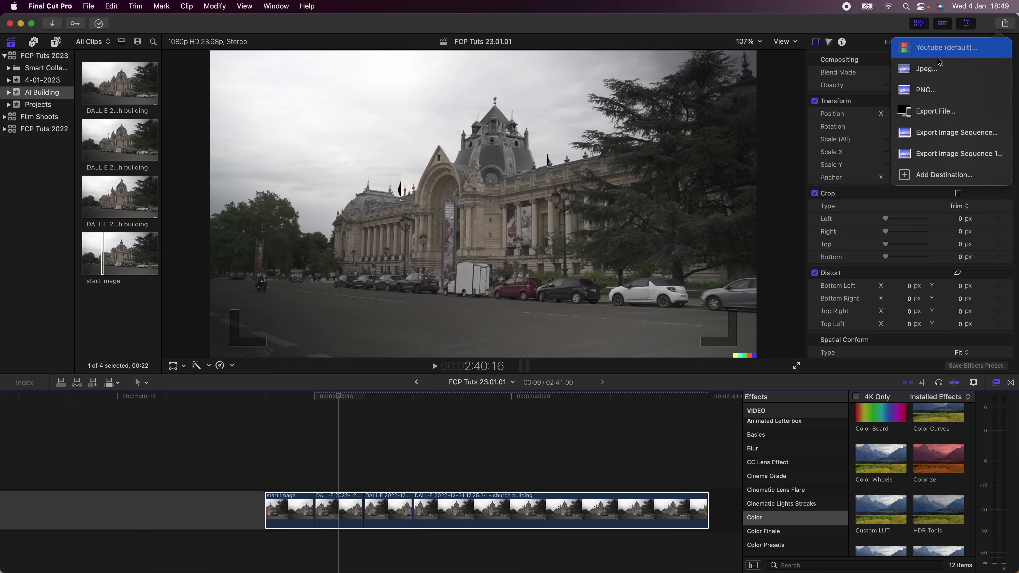
{"action": "left_click", "coordinate": [946, 47]}
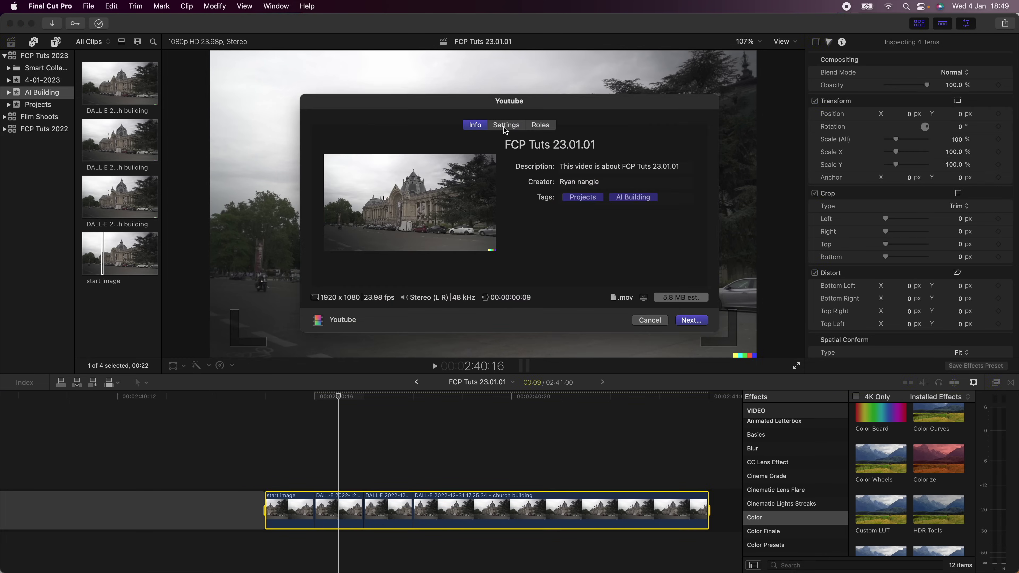
{"action": "left_click", "coordinate": [596, 167]}
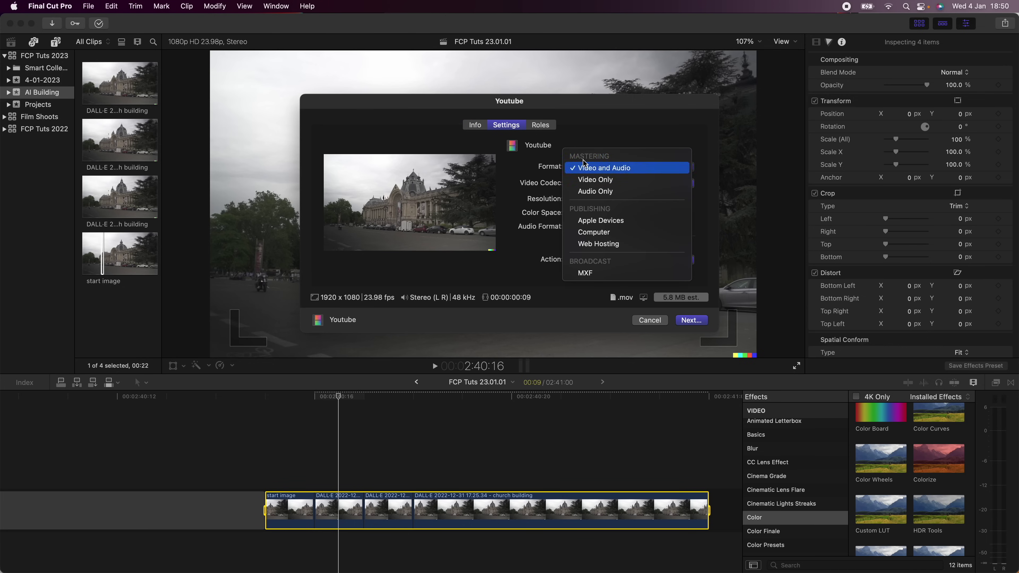
{"action": "left_click", "coordinate": [596, 169]}
{"action": "left_click", "coordinate": [608, 184]}
{"action": "left_click", "coordinate": [567, 183]}
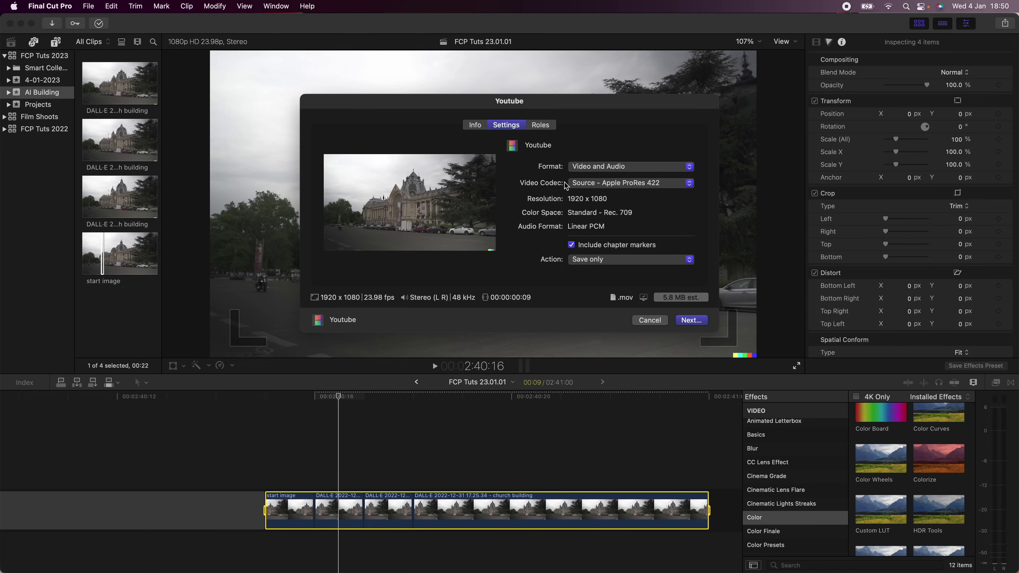
{"action": "left_click", "coordinate": [691, 320]}
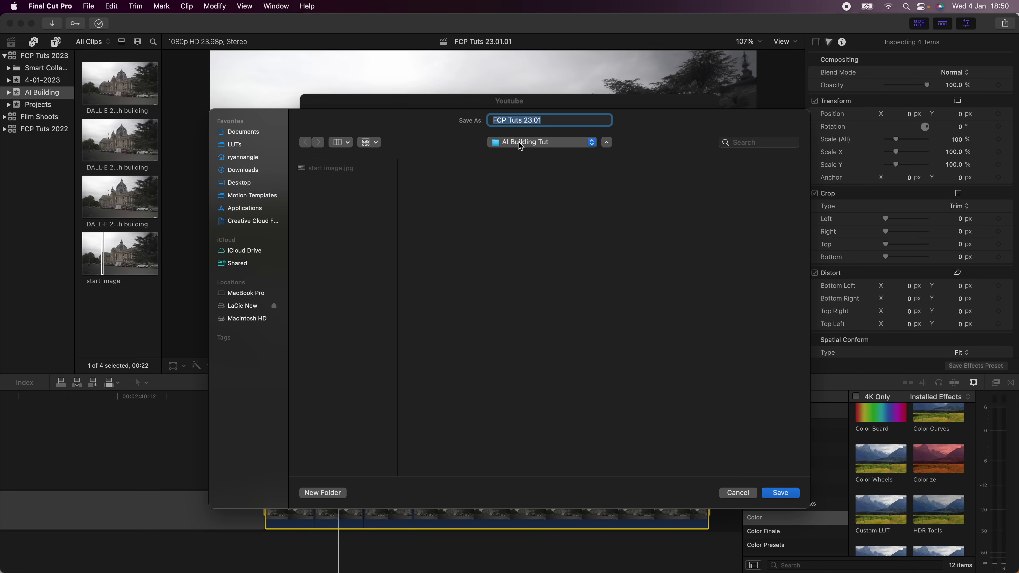
{"action": "key", "text": "Return"}
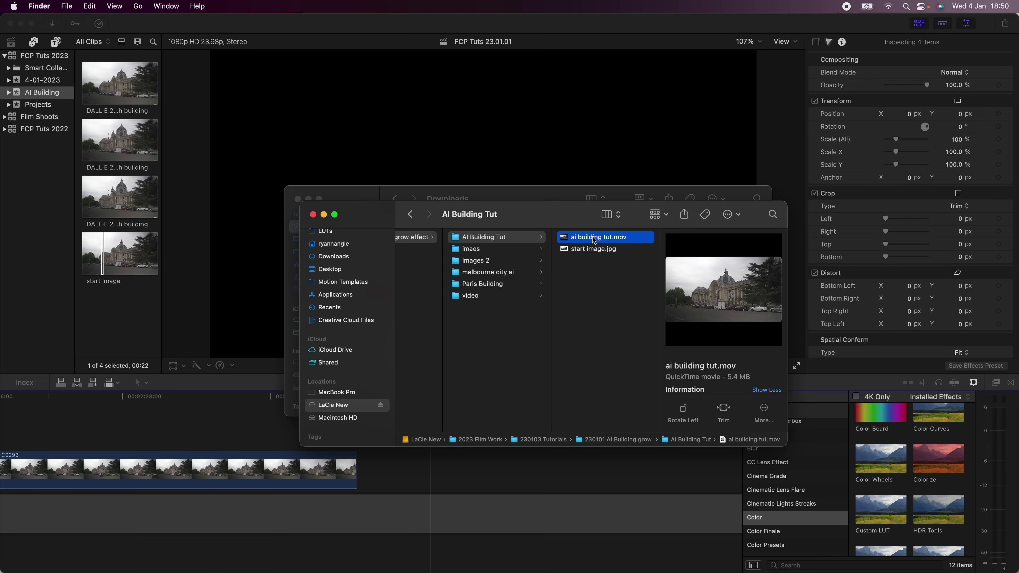
- Connect ai building tut.mov above C0293 and stretch its retime to Slow (6%)
{"action": "left_click_drag", "start_coordinate": [589, 237], "coordinate": [406, 471]}
{"action": "left_click_drag", "start_coordinate": [509, 468], "coordinate": [373, 431]}
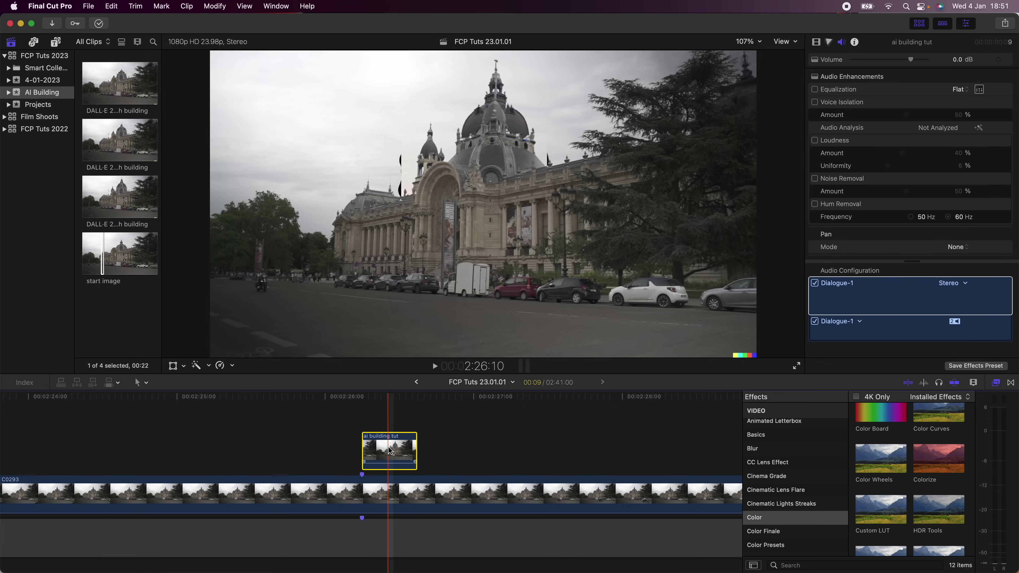
{"action": "key", "text": "ctrl+r"}
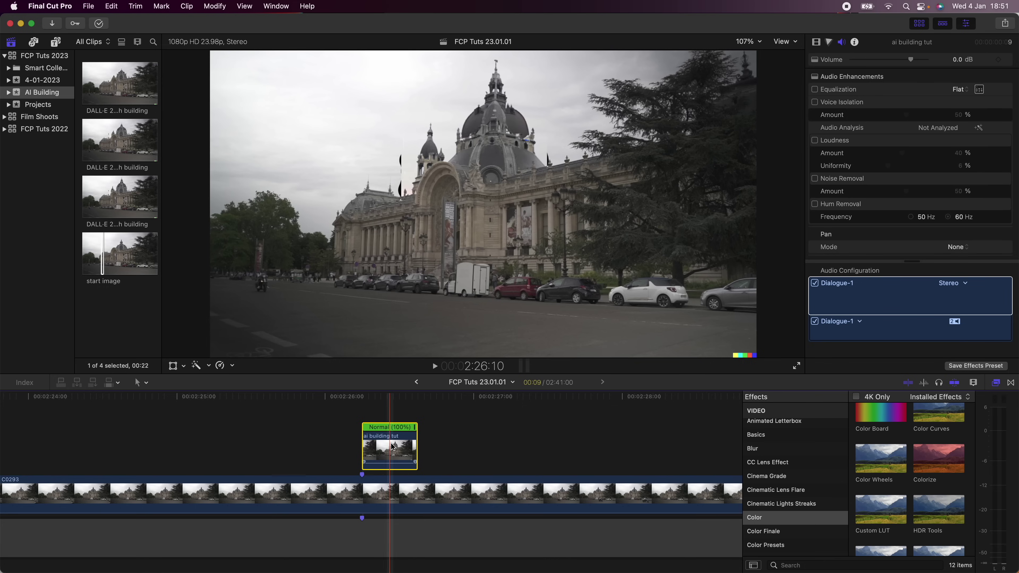
{"action": "left_click_drag", "start_coordinate": [417, 427], "coordinate": [672, 442]}
{"action": "key", "text": "super+minus"}
{"action": "scroll", "coordinate": [562, 442], "scroll_direction": "left", "scroll_amount": 5}
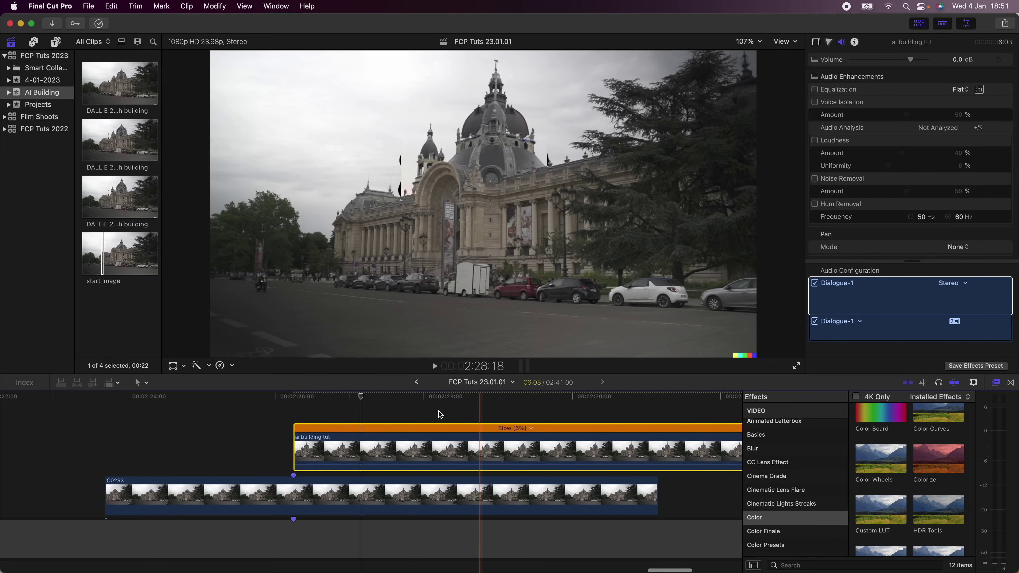
- Set the overlay's retime quality to Optical Flow and slow it further to 4%
{"action": "left_click", "coordinate": [228, 366]}
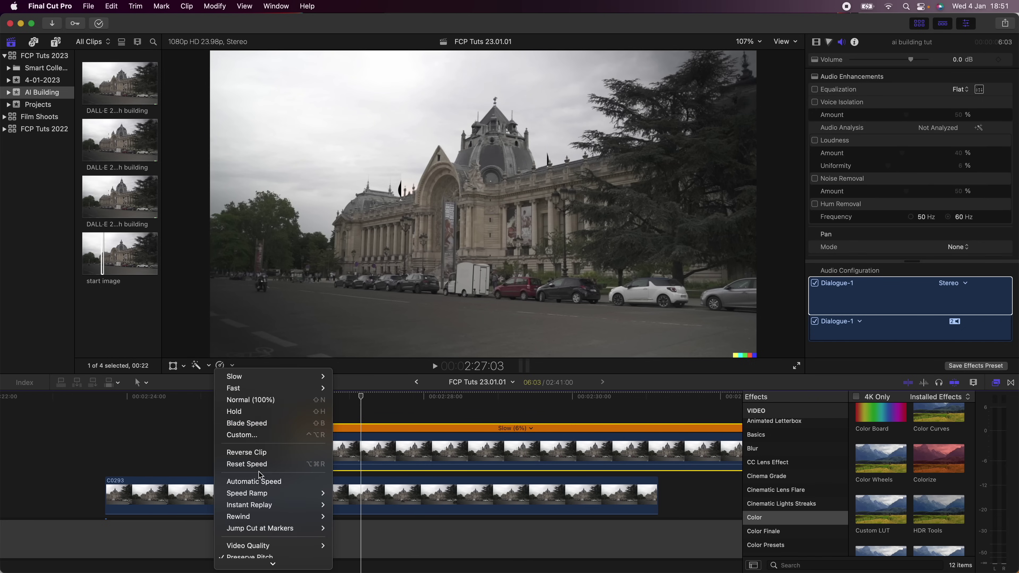
{"action": "scroll", "coordinate": [261, 476], "scroll_direction": "down", "scroll_amount": 2}
{"action": "mouse_move", "coordinate": [295, 521]}
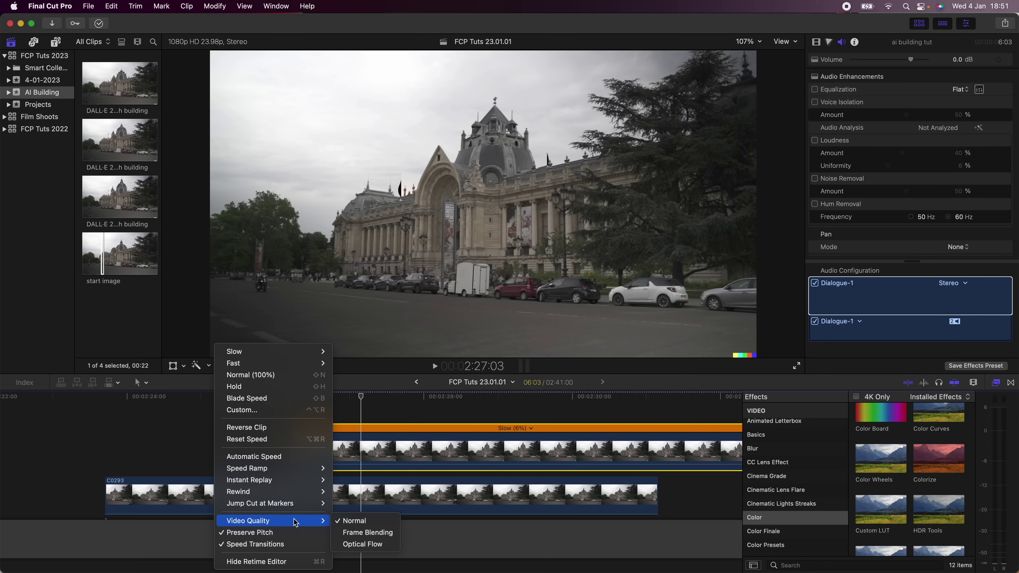
{"action": "left_click", "coordinate": [357, 544]}
{"action": "left_click_drag", "start_coordinate": [682, 428], "coordinate": [719, 428]}
- Play back and scrub through the slowed overlay to check its motion
{"action": "key", "text": "/"}
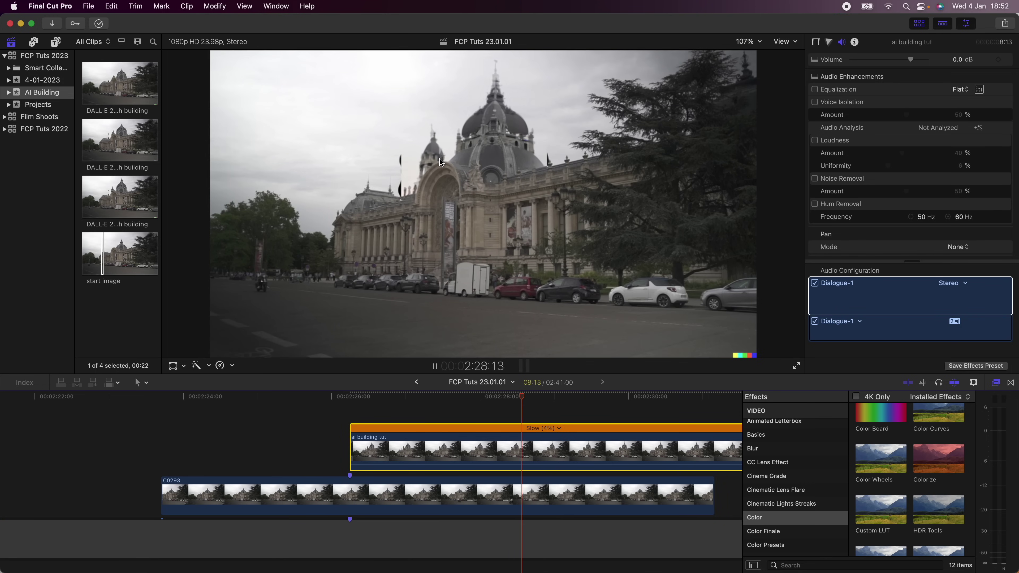
{"action": "left_click", "coordinate": [458, 398]}
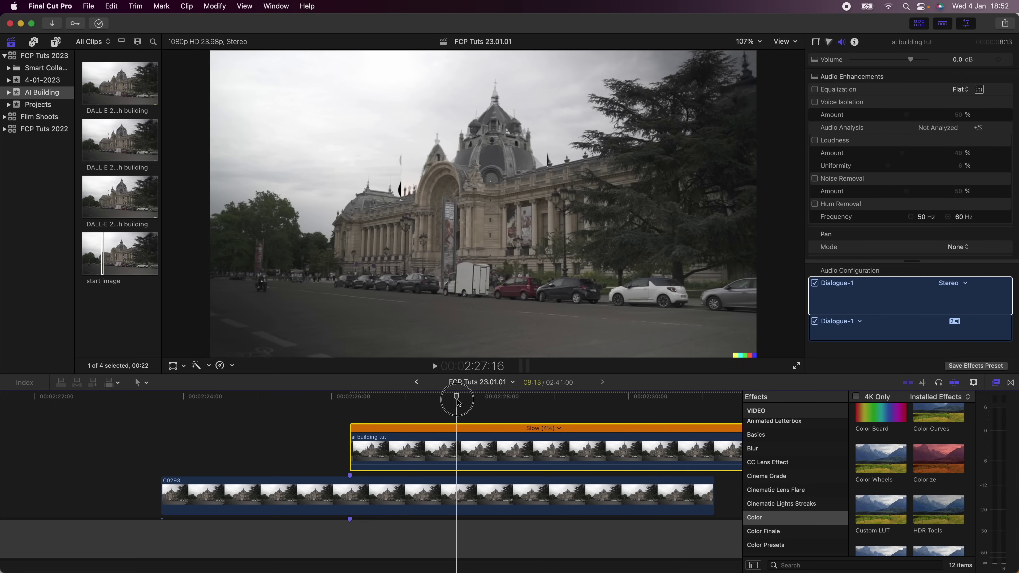
{"action": "key", "text": "Right"}
{"action": "left_click_drag", "start_coordinate": [476, 397], "coordinate": [442, 397]}
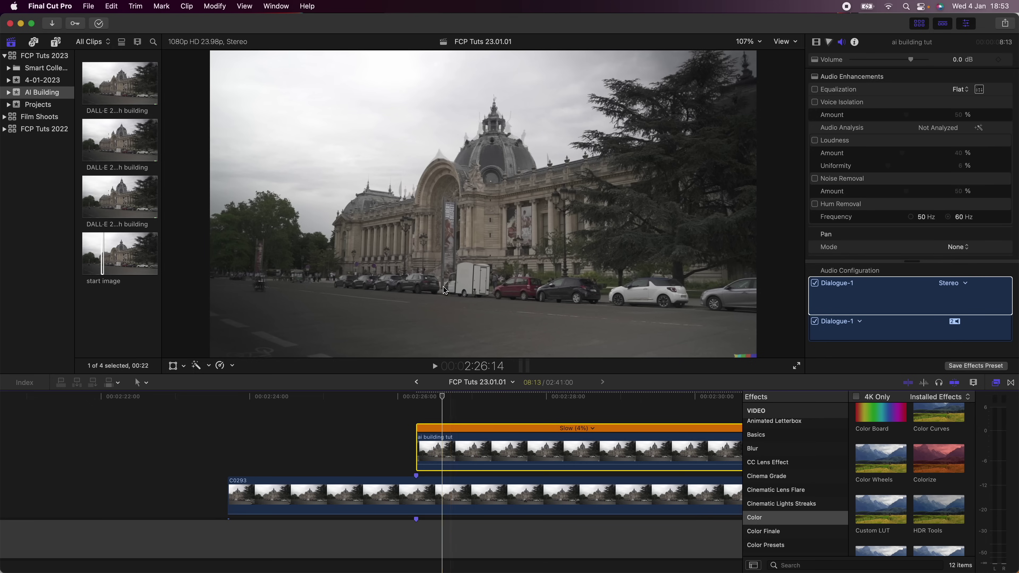
{"action": "key", "text": "space"}
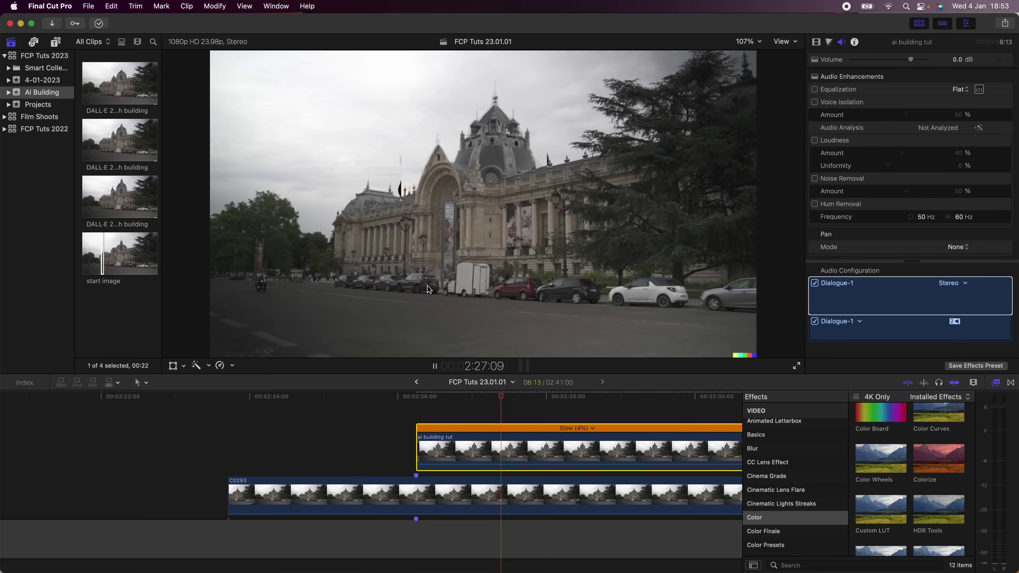
- Apply a Draw Mask effect to the ai building tut clip
{"action": "scroll", "coordinate": [781, 463], "scroll_direction": "down", "scroll_amount": 5}
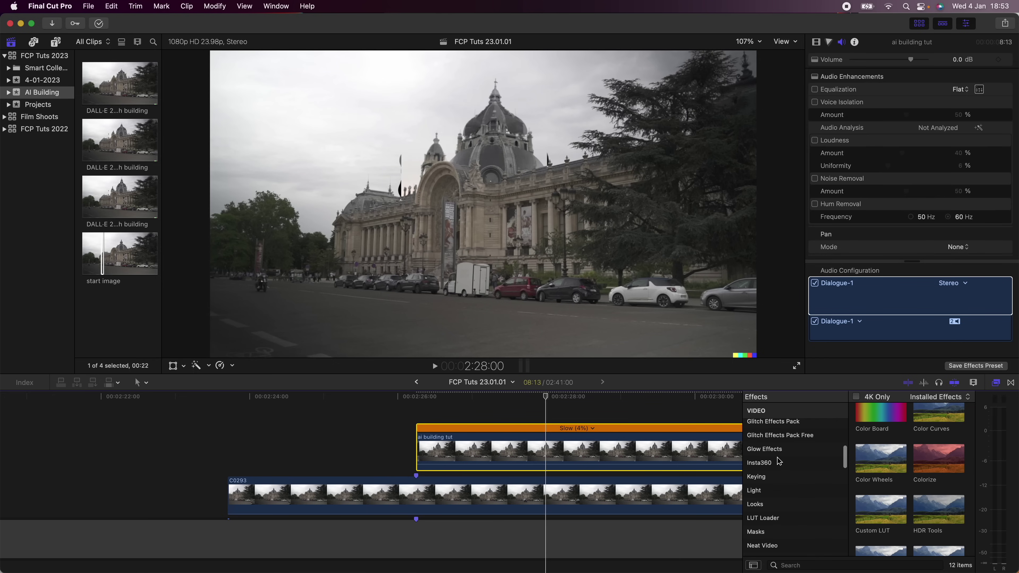
{"action": "scroll", "coordinate": [773, 500], "scroll_direction": "down", "scroll_amount": 2}
{"action": "left_click", "coordinate": [777, 503]}
{"action": "mouse_move", "coordinate": [875, 432]}
{"action": "left_mouse_down"}
{"action": "mouse_move", "coordinate": [659, 402]}
{"action": "mouse_move", "coordinate": [449, 451]}
{"action": "left_mouse_up"}
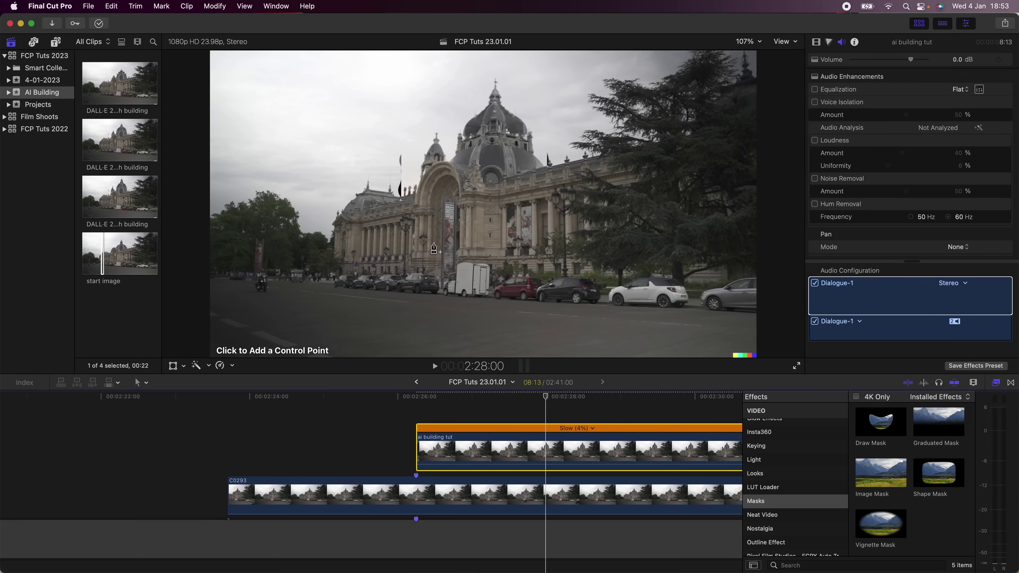
- Trace mask points around the arch, dome and roofline, closing the shape
{"action": "left_click", "coordinate": [401, 203]}
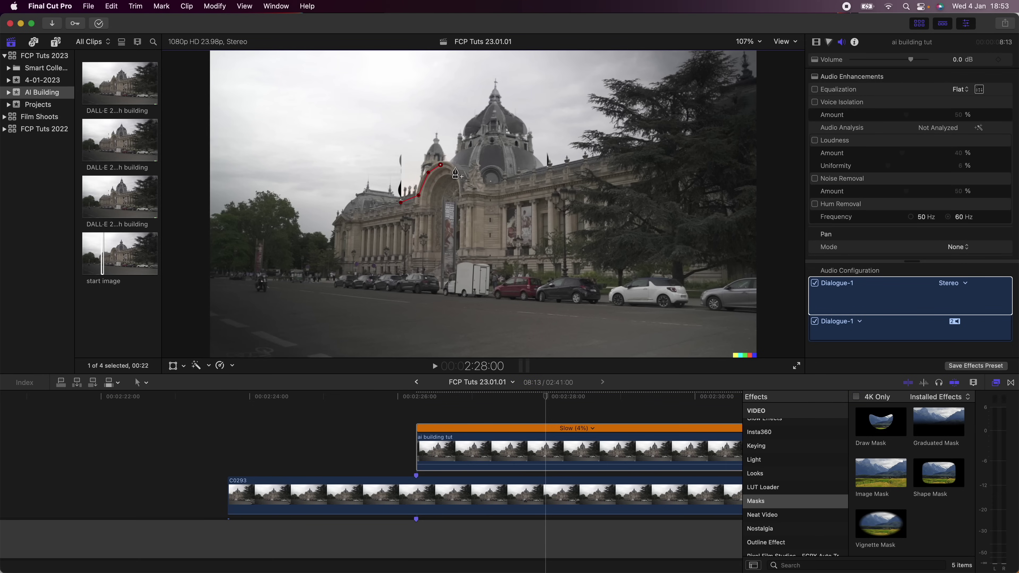
{"action": "left_click", "coordinate": [416, 395]}
{"action": "left_click", "coordinate": [455, 166]}
{"action": "left_click", "coordinate": [466, 154]}
{"action": "left_click", "coordinate": [484, 141]}
{"action": "left_click", "coordinate": [493, 127]}
{"action": "left_click", "coordinate": [502, 140]}
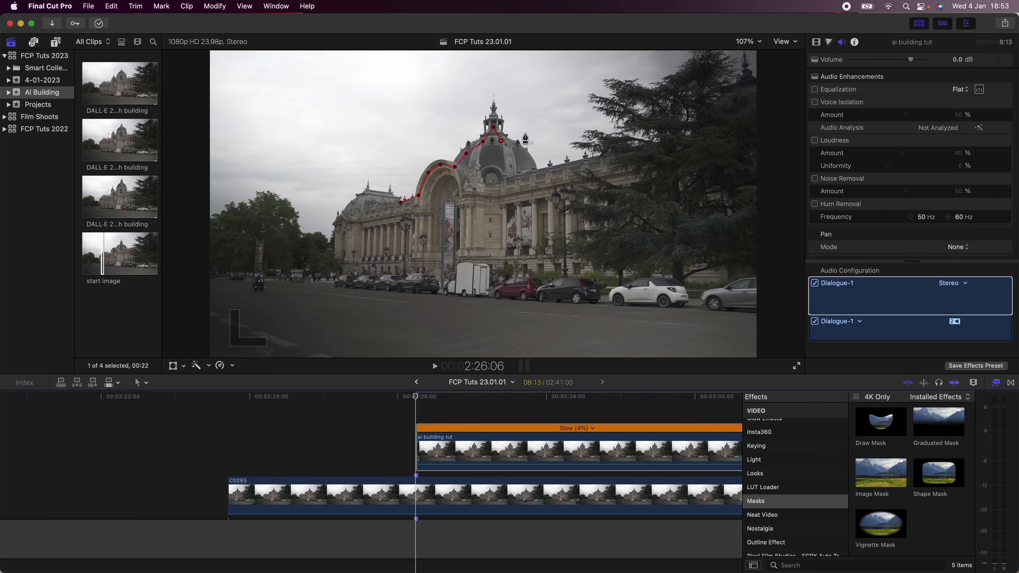
{"action": "left_click", "coordinate": [516, 148]}
{"action": "left_click", "coordinate": [529, 172]}
{"action": "left_click", "coordinate": [543, 177]}
{"action": "left_click", "coordinate": [582, 172]}
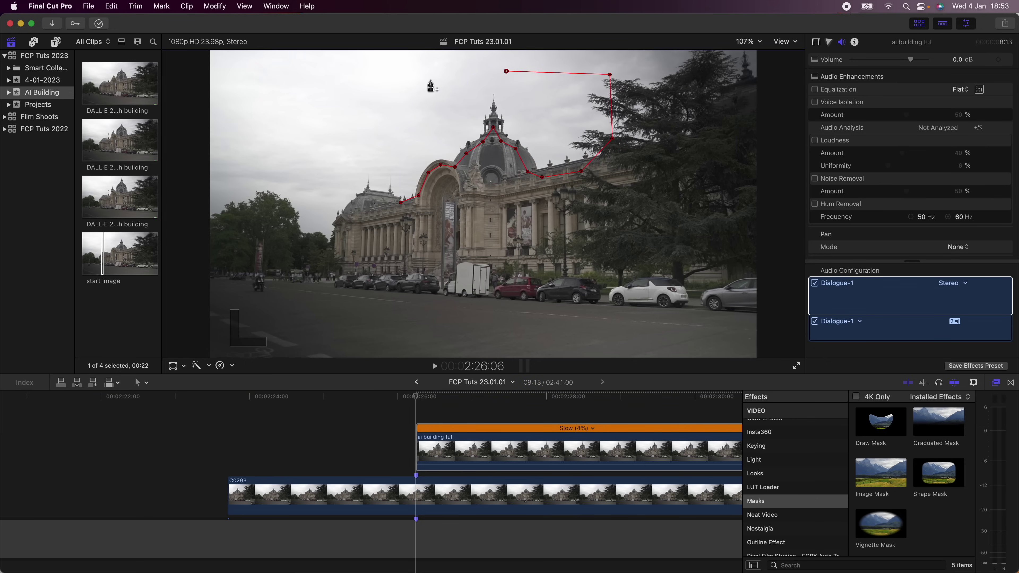
{"action": "left_click", "coordinate": [402, 203]}
- Feather the mask to 73 while previewing with C0293 disabled, then re-enable C0293
{"action": "left_click", "coordinate": [439, 491]}
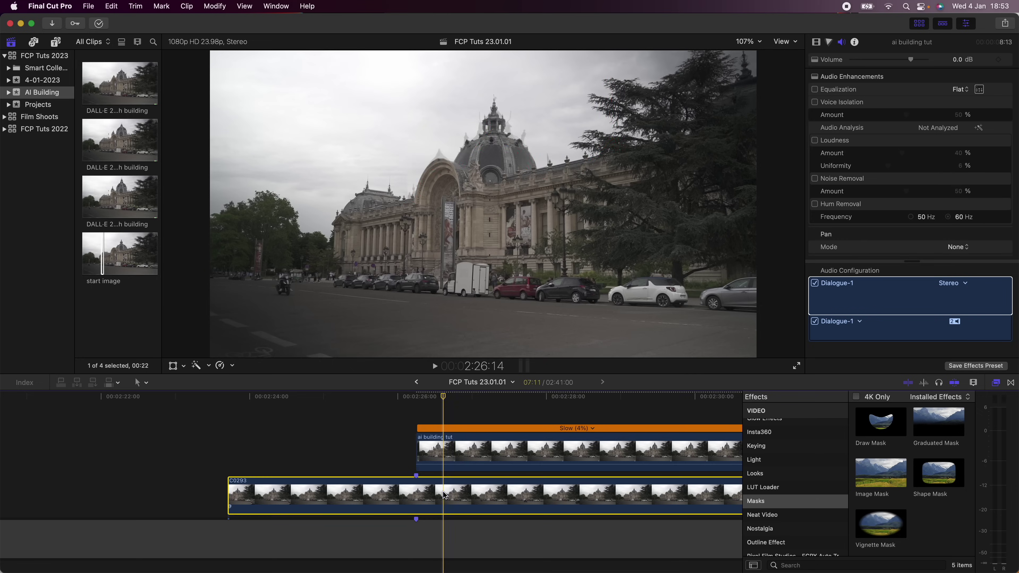
{"action": "key", "text": "v"}
{"action": "left_click", "coordinate": [444, 452]}
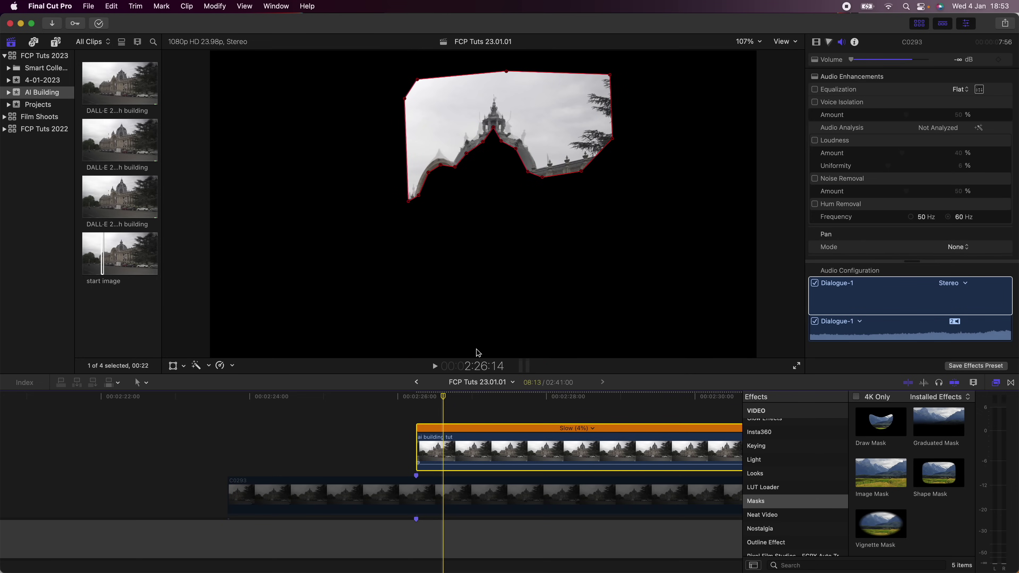
{"action": "left_click_drag", "start_coordinate": [907, 137], "coordinate": [924, 141]}
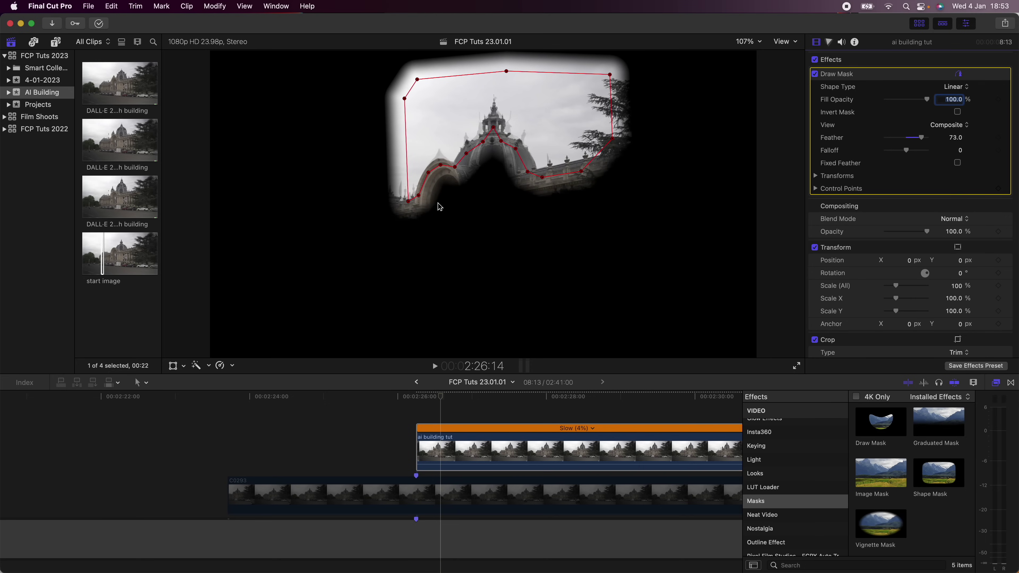
{"action": "left_click", "coordinate": [353, 201]}
{"action": "key", "text": "space"}
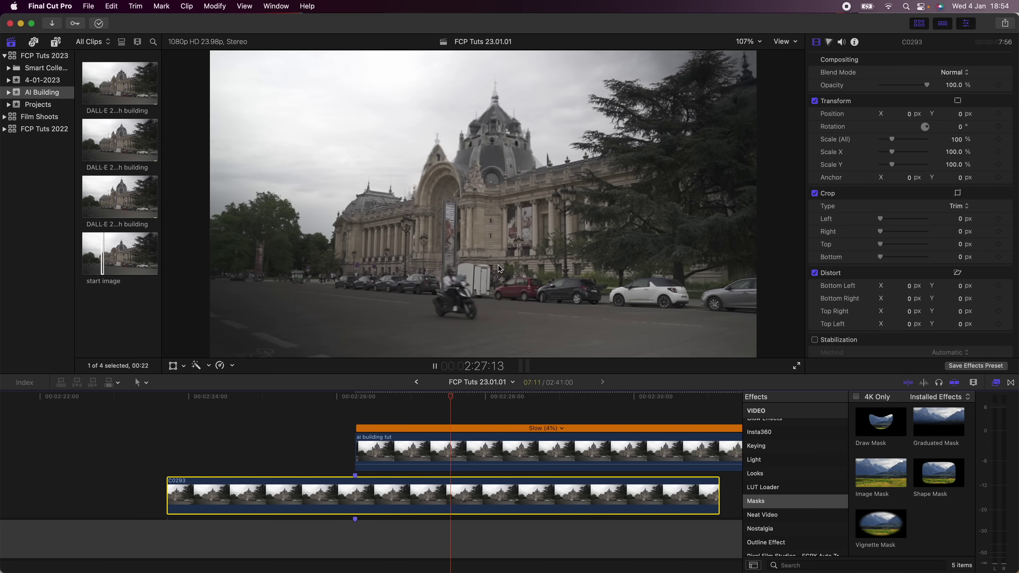
{"action": "key", "text": "space"}
{"action": "left_click", "coordinate": [462, 135]}
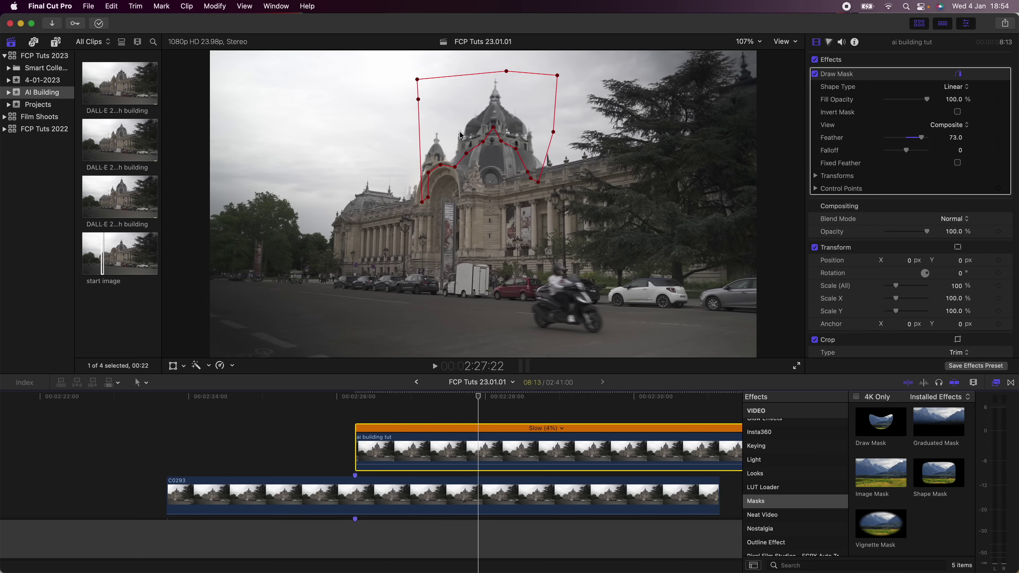
{"action": "left_click", "coordinate": [431, 398]}
{"action": "key", "text": "space"}
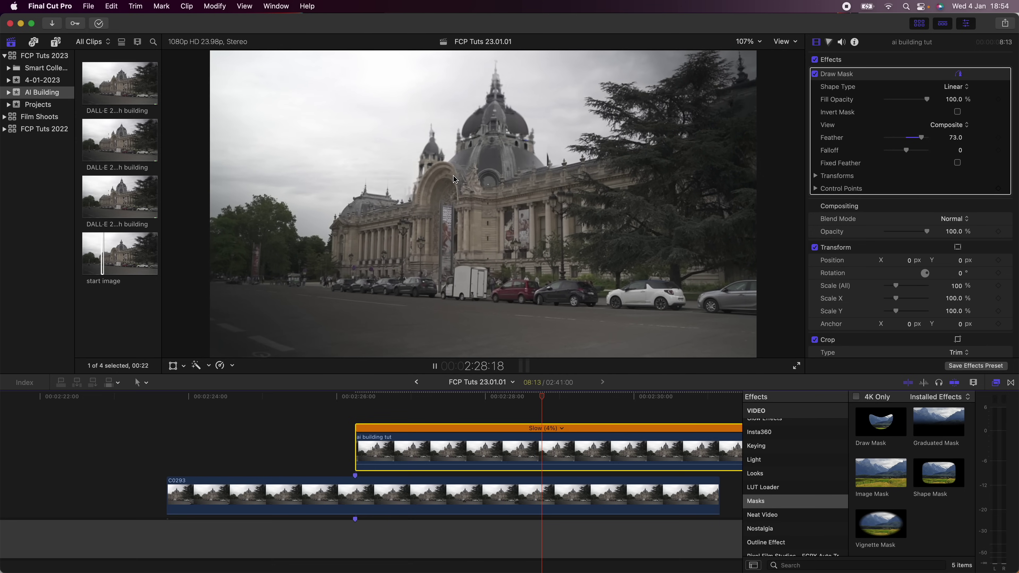
{"action": "key", "text": "space"}
{"action": "key", "text": "space"}
{"action": "key", "text": "space"}
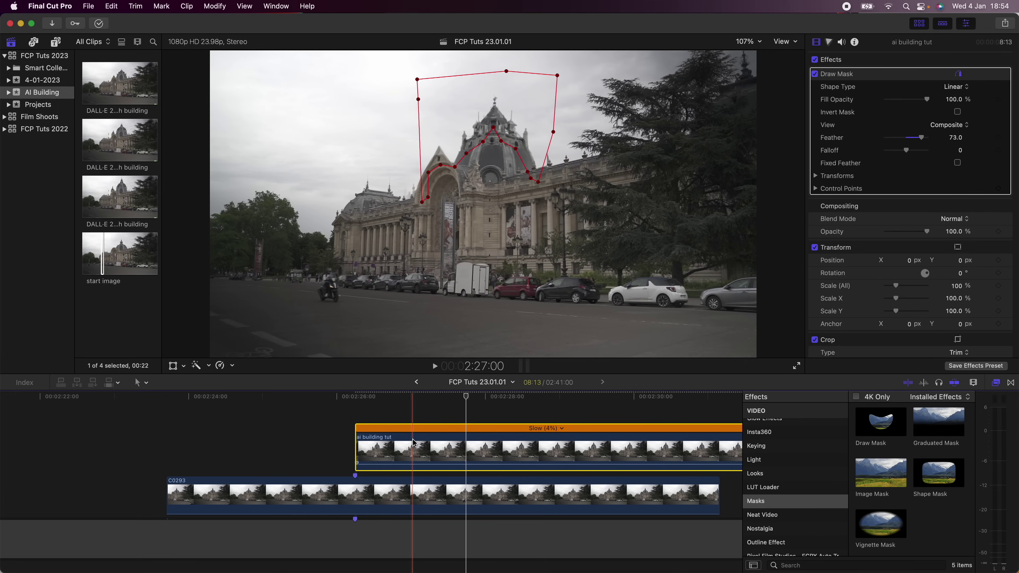
{"action": "left_click", "coordinate": [391, 496]}
{"action": "left_click_drag", "start_coordinate": [373, 392], "coordinate": [355, 397]}
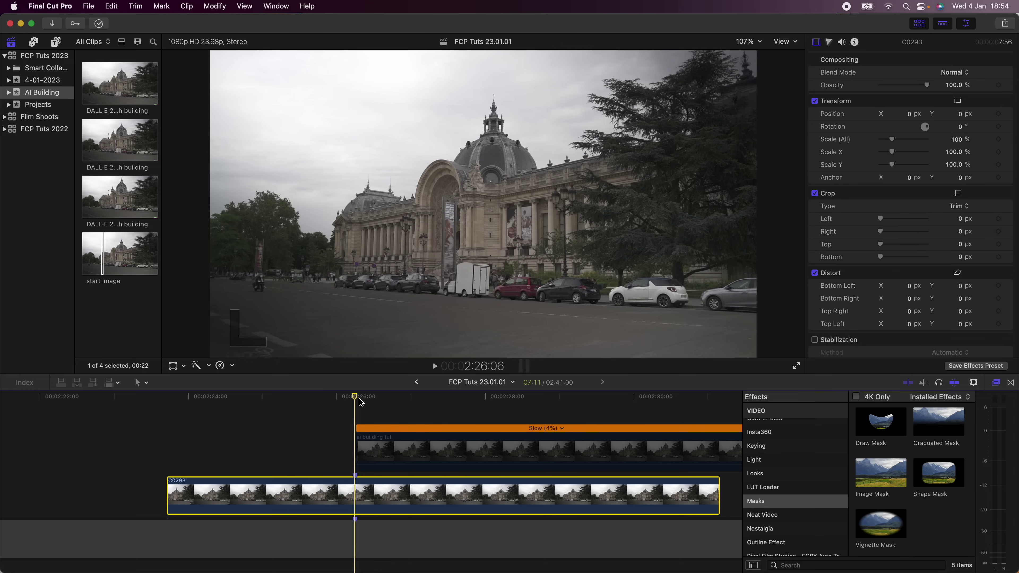
{"action": "scroll", "coordinate": [942, 156], "scroll_direction": "down", "scroll_amount": 5}
{"action": "scroll", "coordinate": [942, 156], "scroll_direction": "up", "scroll_amount": 5}
{"action": "scroll", "coordinate": [941, 156], "scroll_direction": "down", "scroll_amount": 5}
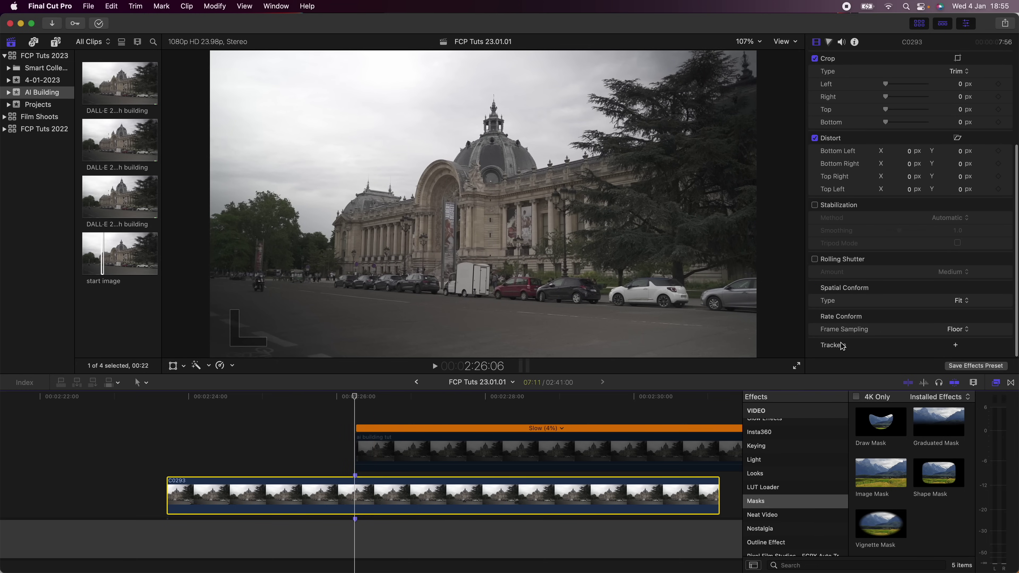
- Add an object tracker to C0293, fit its box tightly on the dome, and analyse it
{"action": "left_click", "coordinate": [957, 346]}
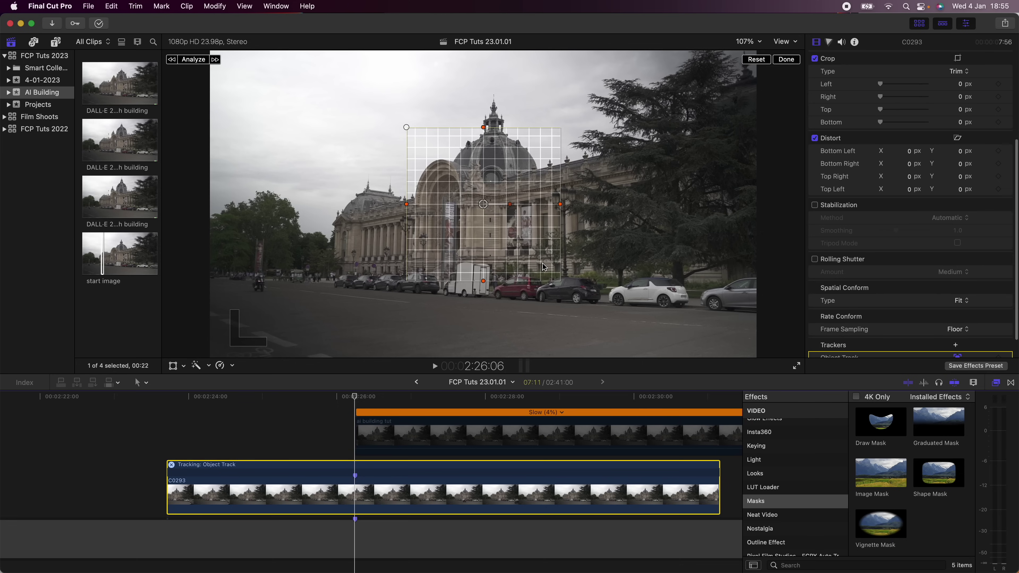
{"action": "left_click_drag", "start_coordinate": [560, 281], "coordinate": [495, 180]}
{"action": "left_click_drag", "start_coordinate": [525, 213], "coordinate": [515, 192]}
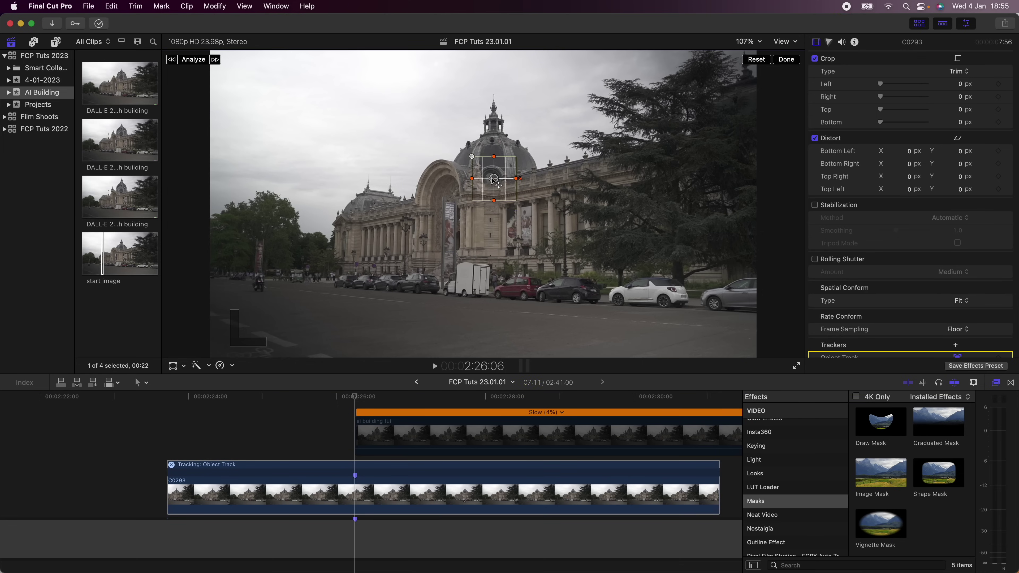
{"action": "left_click", "coordinate": [192, 60]}
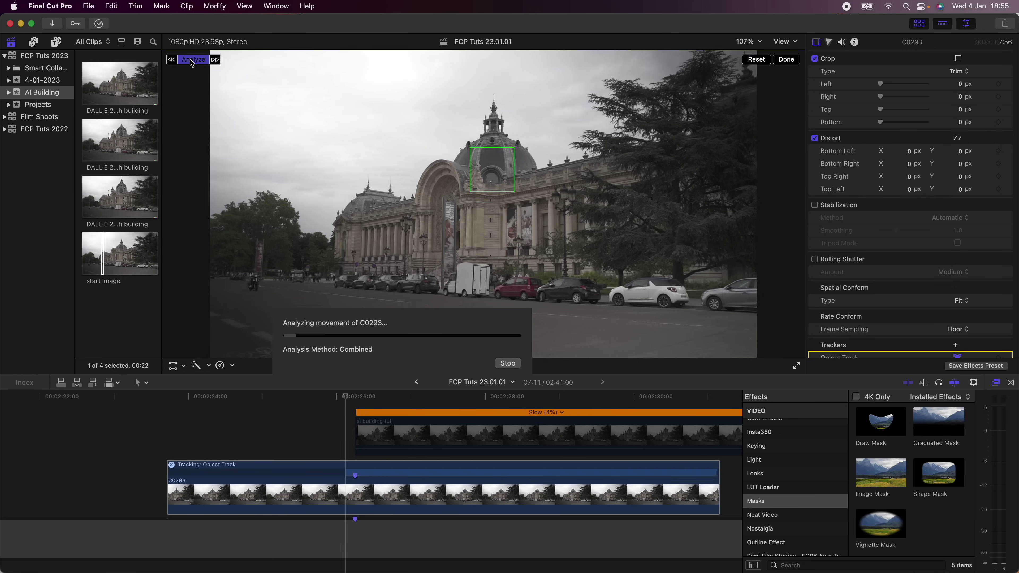
{"action": "left_click", "coordinate": [393, 437]}
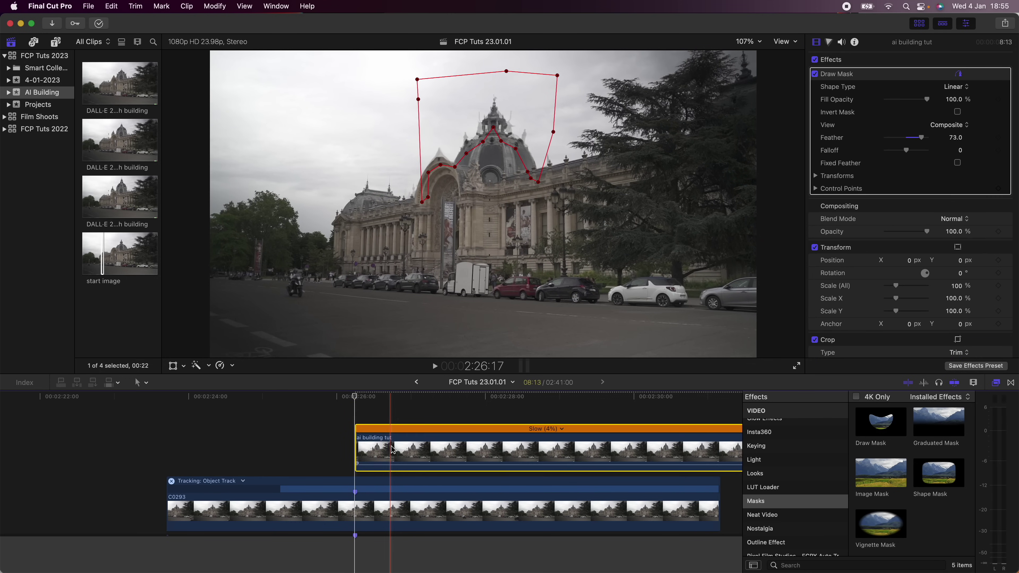
- Pin the overlay's transform to C0293's dome Object Track
{"action": "left_click", "coordinate": [397, 454]}
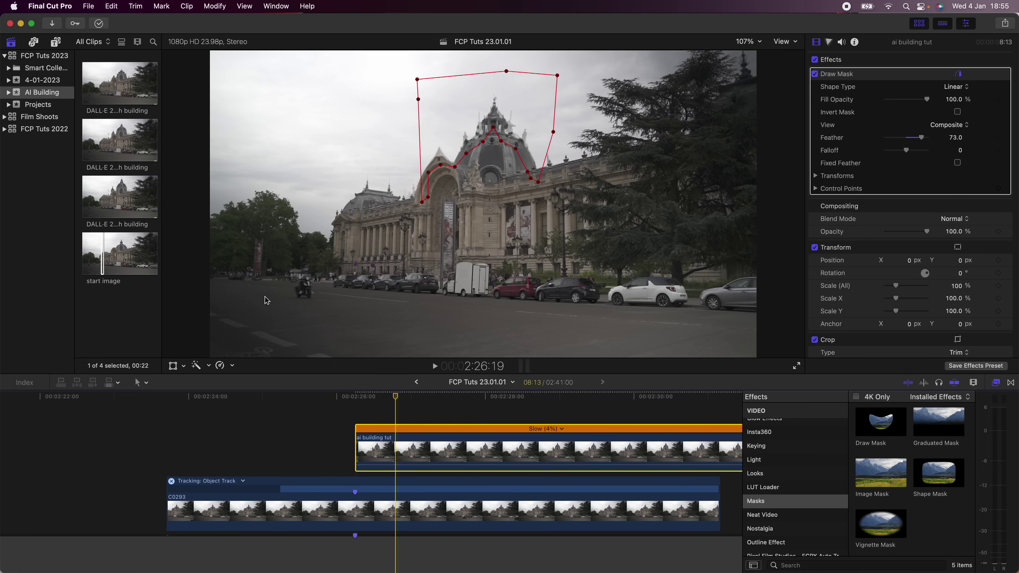
{"action": "left_click", "coordinate": [174, 366]}
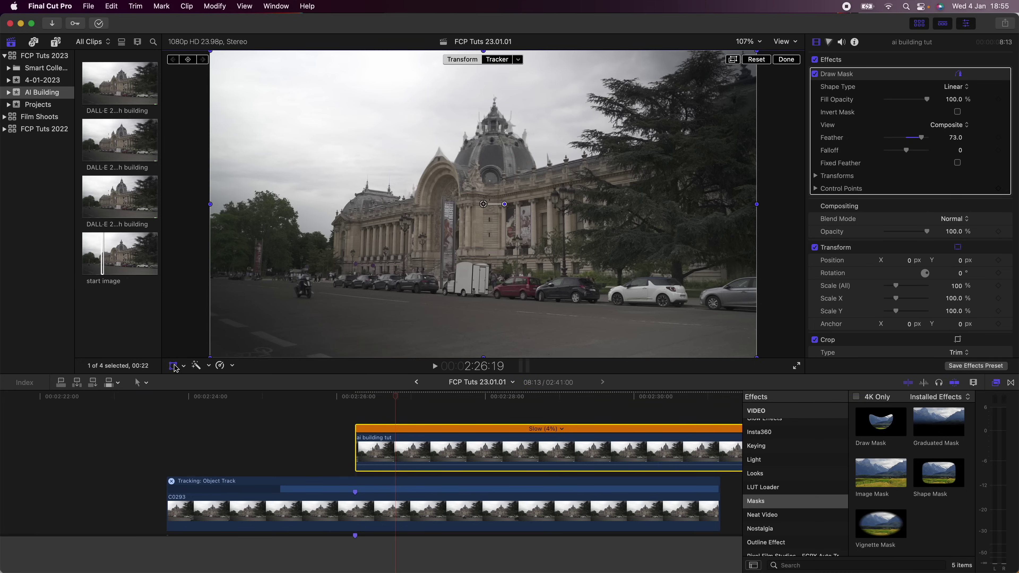
{"action": "left_click", "coordinate": [519, 60]}
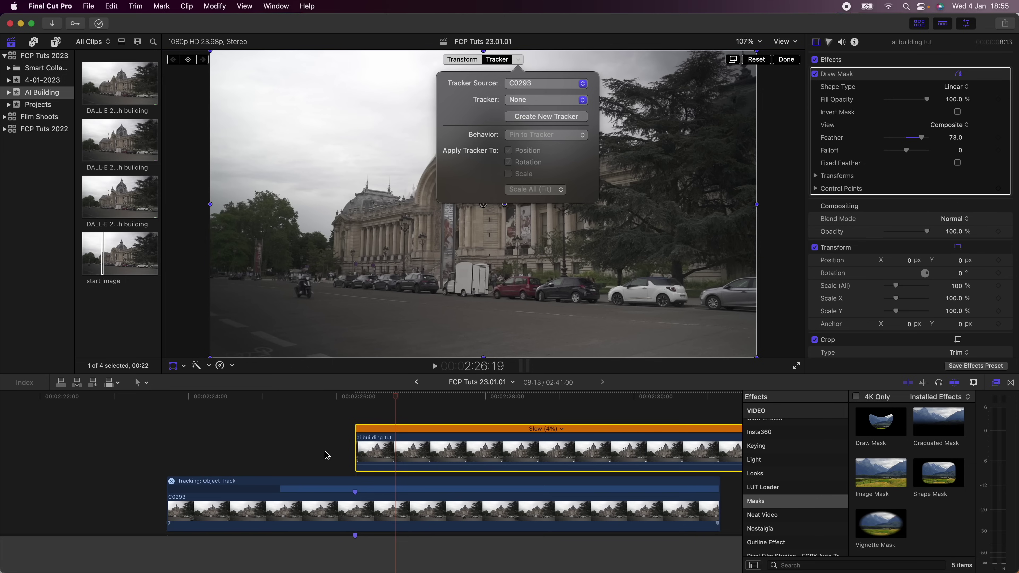
{"action": "left_click", "coordinate": [523, 102]}
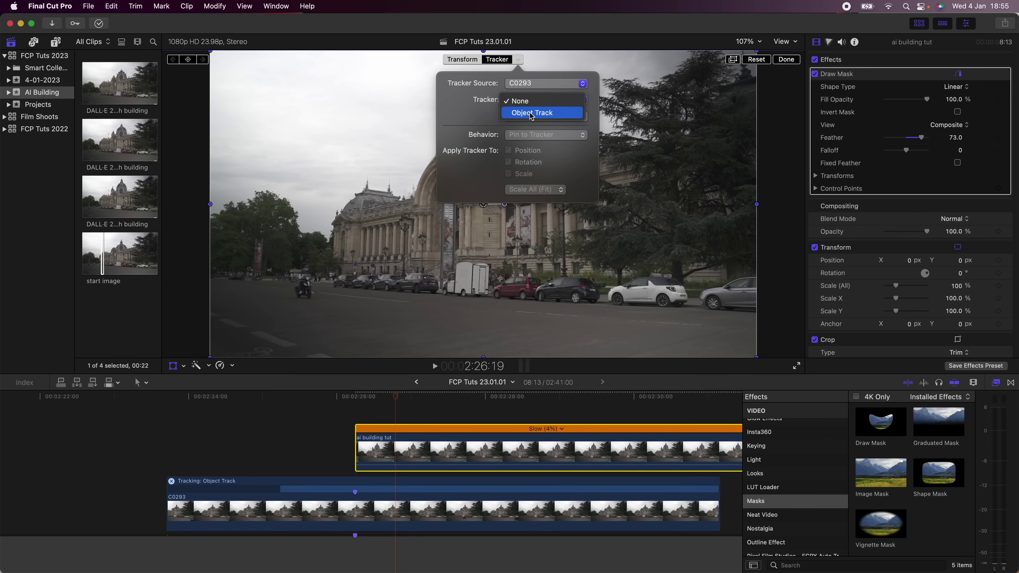
{"action": "left_click", "coordinate": [531, 113]}
- Align the tracked overlay over the dome, ending at -30.2, -122.1 px
{"action": "left_click_drag", "start_coordinate": [339, 396], "coordinate": [353, 397]}
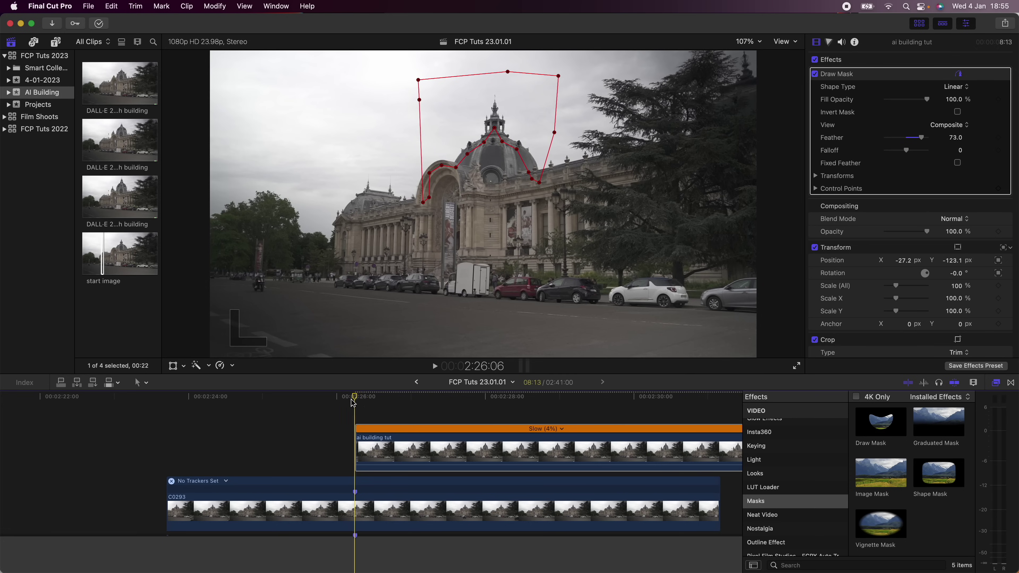
{"action": "left_click_drag", "start_coordinate": [484, 205], "coordinate": [482, 201]}
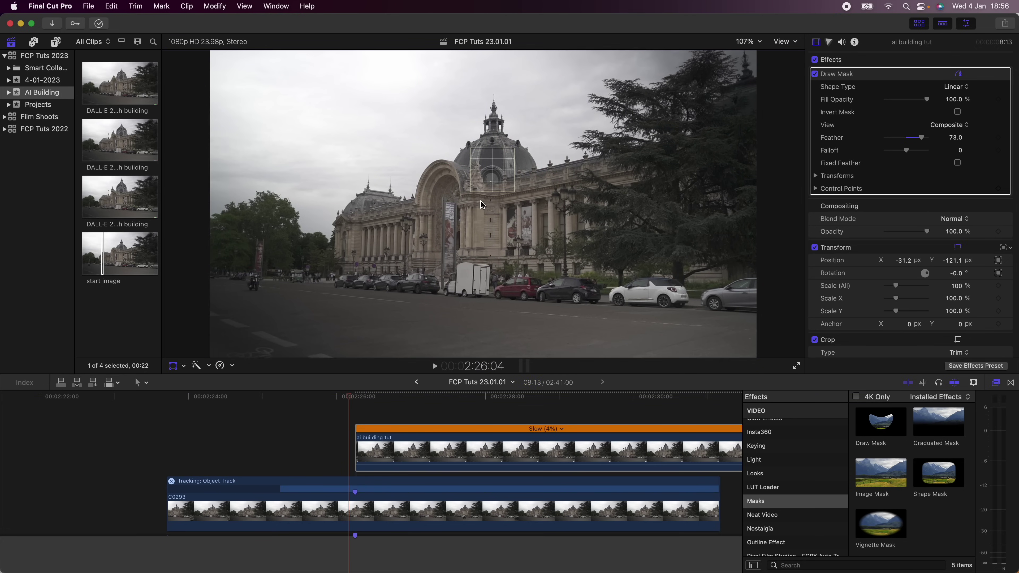
{"action": "left_click", "coordinate": [365, 397]}
{"action": "mouse_move", "coordinate": [483, 203]}
{"action": "left_mouse_down"}
{"action": "mouse_move", "coordinate": [494, 189]}
{"action": "mouse_move", "coordinate": [484, 205]}
{"action": "left_mouse_up"}
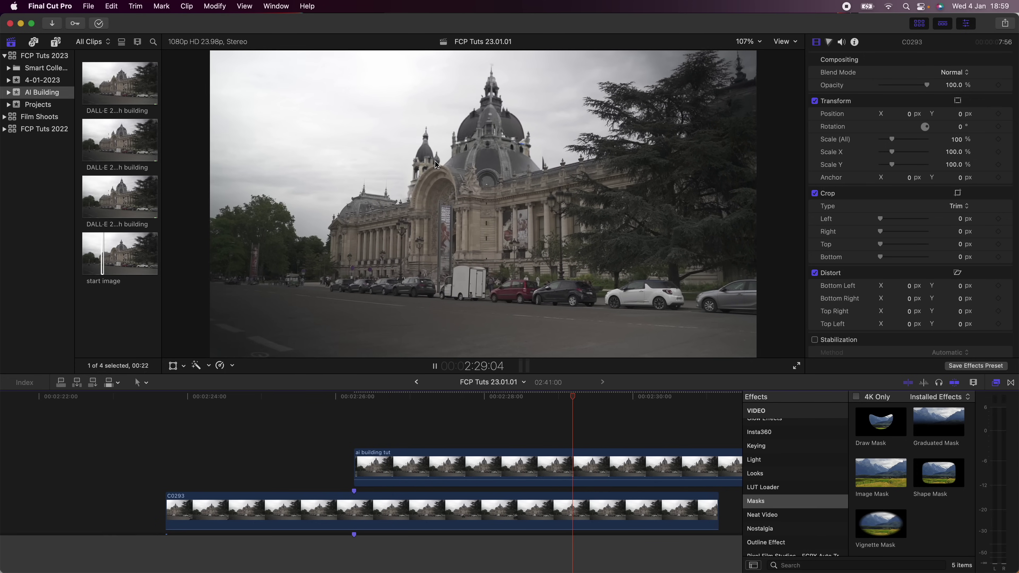
- Try shortening the overlay's retime, then undo to keep it at Slow (3%)
{"action": "key", "text": "Up"}
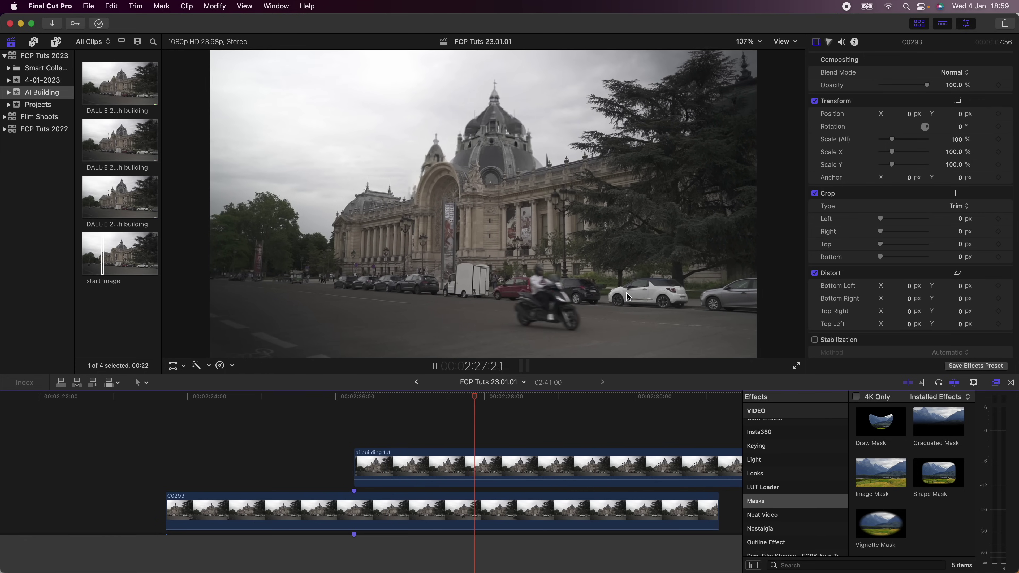
{"action": "left_click", "coordinate": [496, 176]}
{"action": "key", "text": "Up"}
{"action": "key", "text": "cmd+minus"}
{"action": "left_click", "coordinate": [451, 459]}
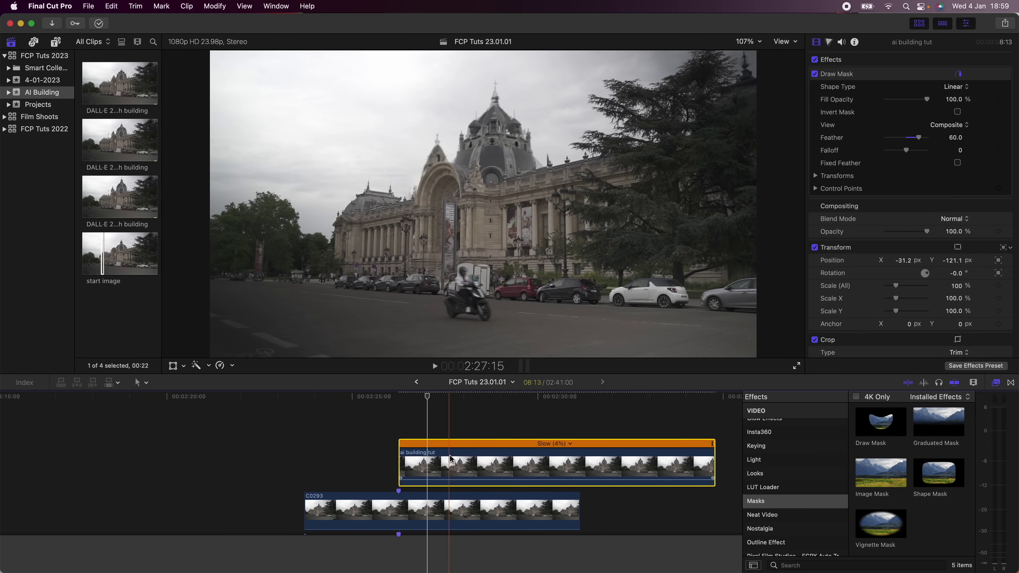
{"action": "left_click_drag", "start_coordinate": [713, 443], "coordinate": [444, 446]}
{"action": "key", "text": "space"}
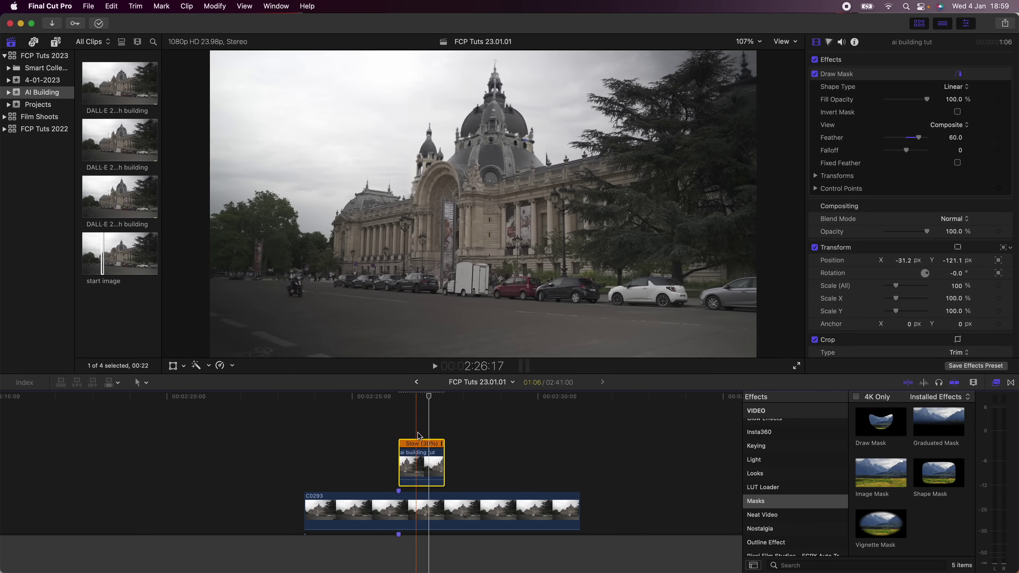
{"action": "key", "text": "super+z"}
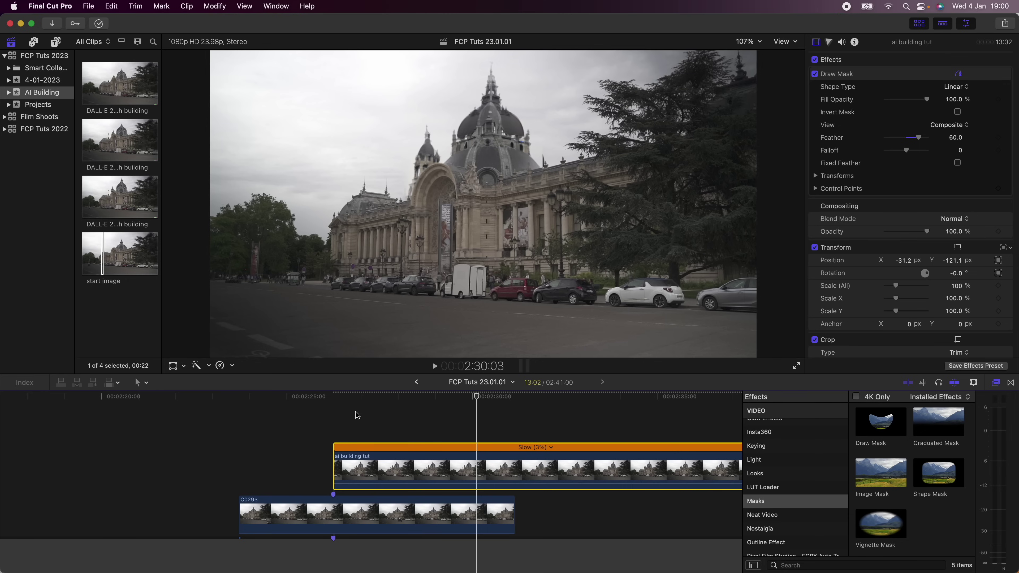